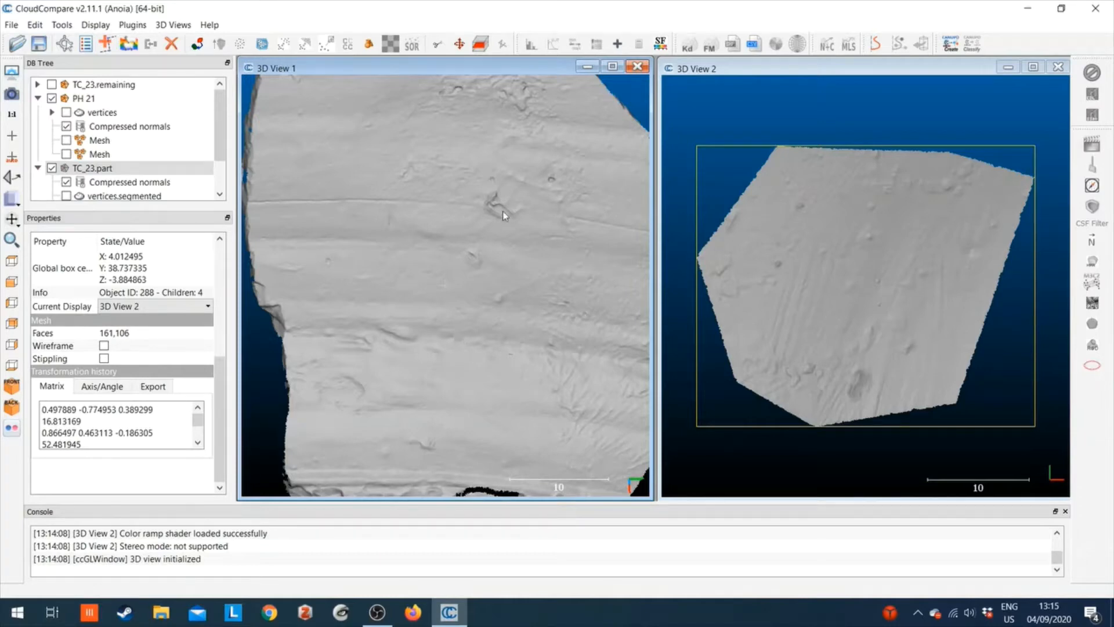
# Step: Examine the PH 21 mesh surface in 3D View 1 from several angles to find an area to cut out
pyautogui.moveTo(473, 230); pyautogui.dragTo(517, 307)
pyautogui.moveTo(447, 312); pyautogui.dragTo(612, 331)
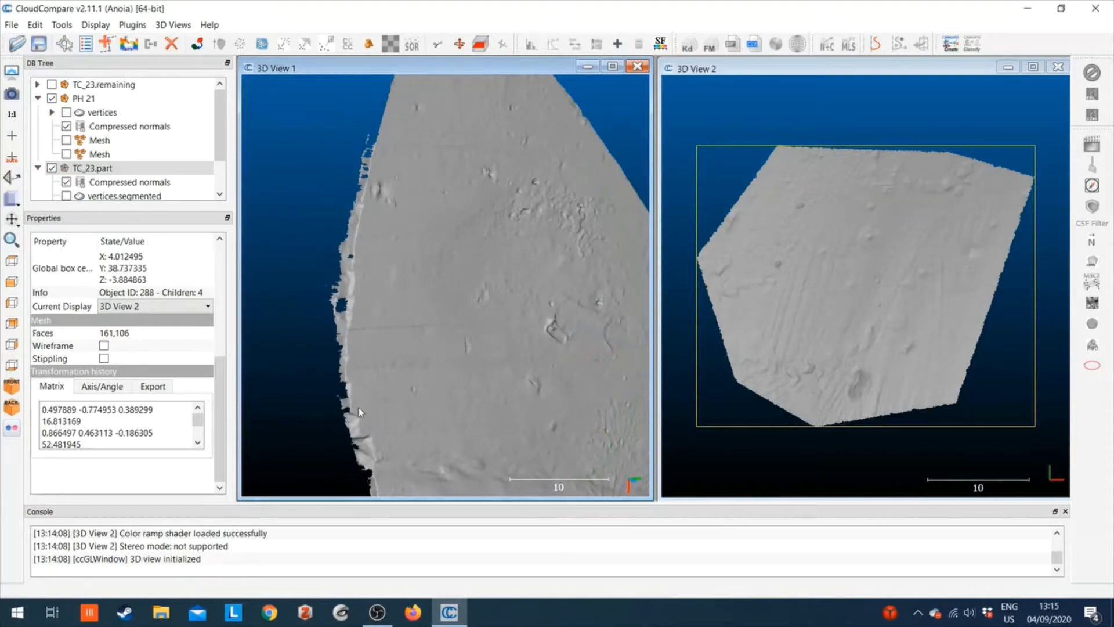
pyautogui.moveTo(431, 360)
pyautogui.mouseDown()
pyautogui.moveTo(308, 366)
pyautogui.moveTo(408, 364)
pyautogui.moveTo(420, 341)
pyautogui.moveTo(361, 339)
pyautogui.moveTo(434, 348)
pyautogui.mouseUp()
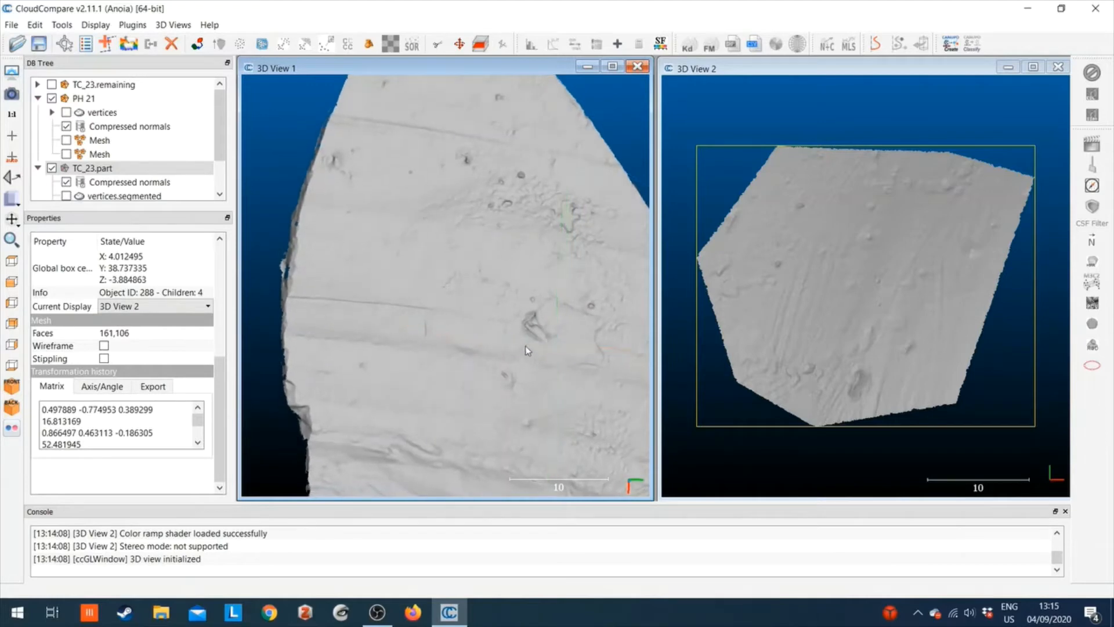
pyautogui.moveTo(497, 310); pyautogui.dragTo(476, 262)
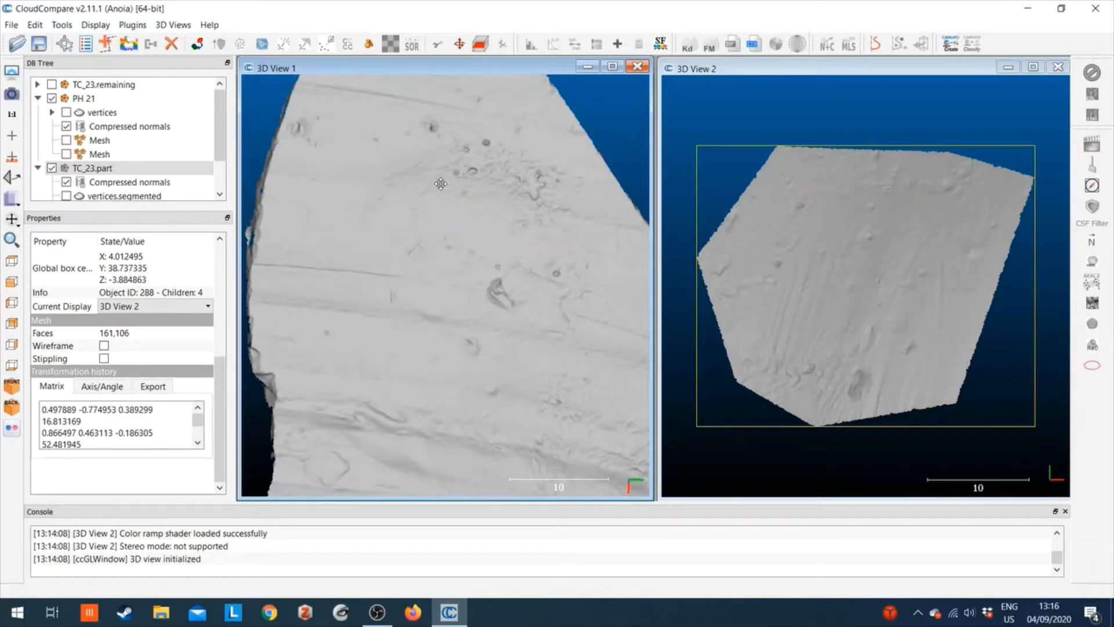
pyautogui.moveTo(444, 191); pyautogui.dragTo(500, 332)
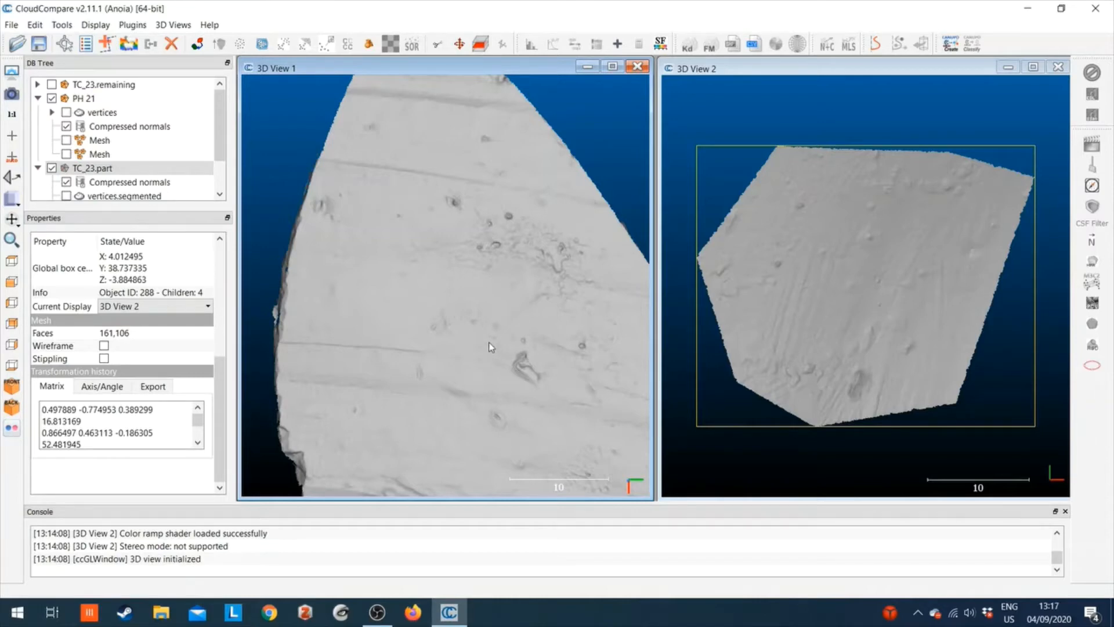
# Step: Outline a polygonal segmentation area on the PH 21 mesh, running along its narrow edge and across the ridged surface
pyautogui.click(438, 44)
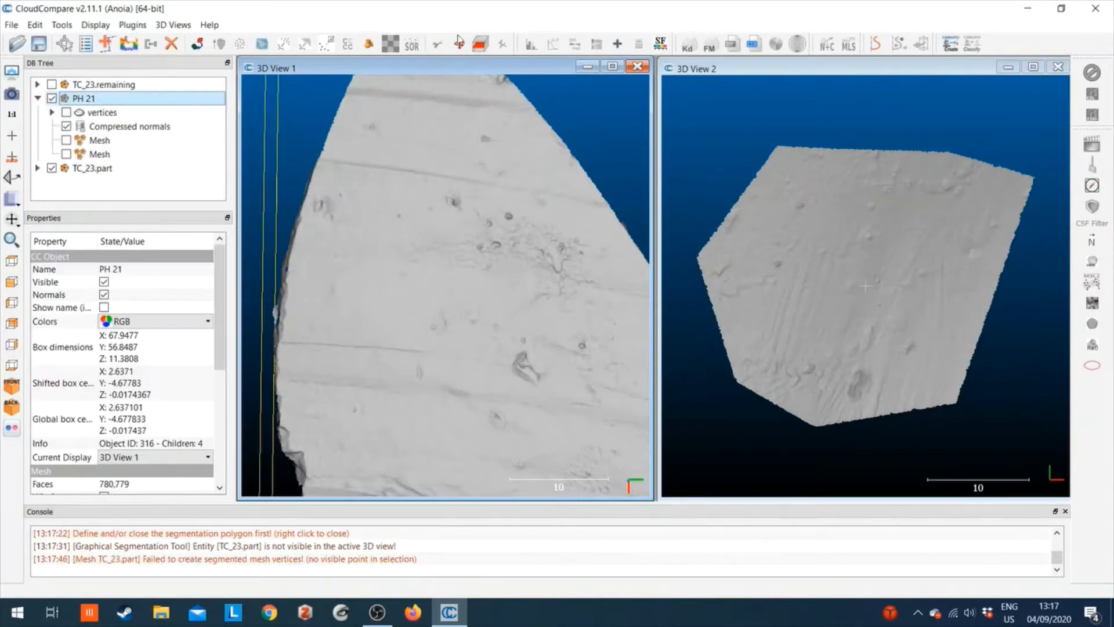
pyautogui.moveTo(445, 315)
pyautogui.mouseDown()
pyautogui.moveTo(406, 306)
pyautogui.moveTo(569, 350)
pyautogui.moveTo(419, 326)
pyautogui.moveTo(443, 316)
pyautogui.moveTo(441, 326)
pyautogui.mouseUp()
pyautogui.moveTo(586, 318); pyautogui.dragTo(552, 320, button='right')
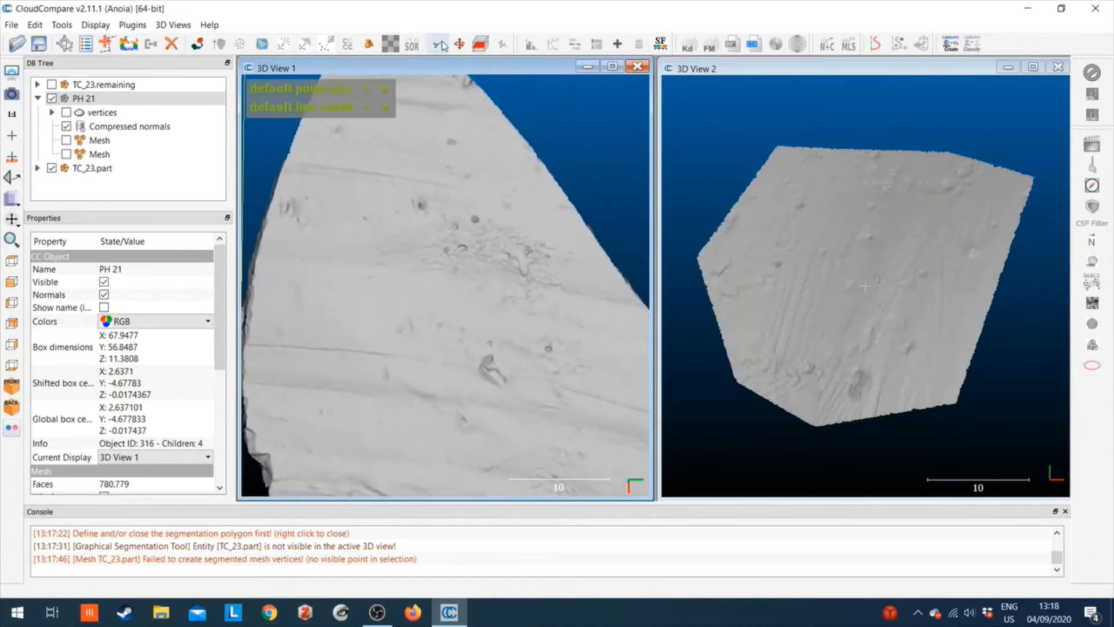
pyautogui.click(438, 45)
pyautogui.click(332, 84)
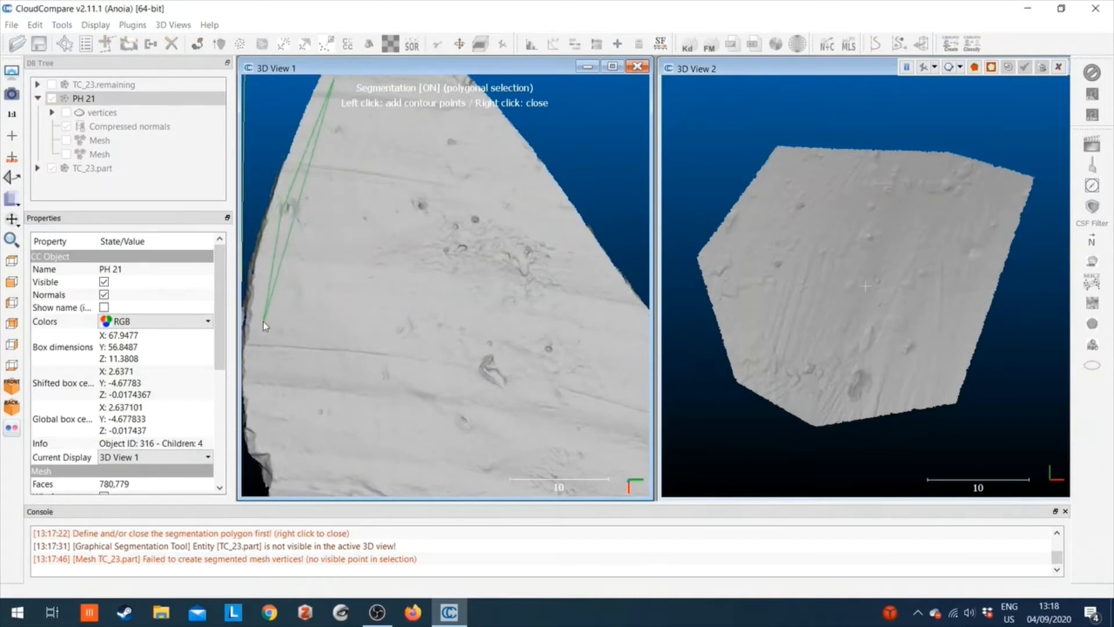
pyautogui.click(257, 397)
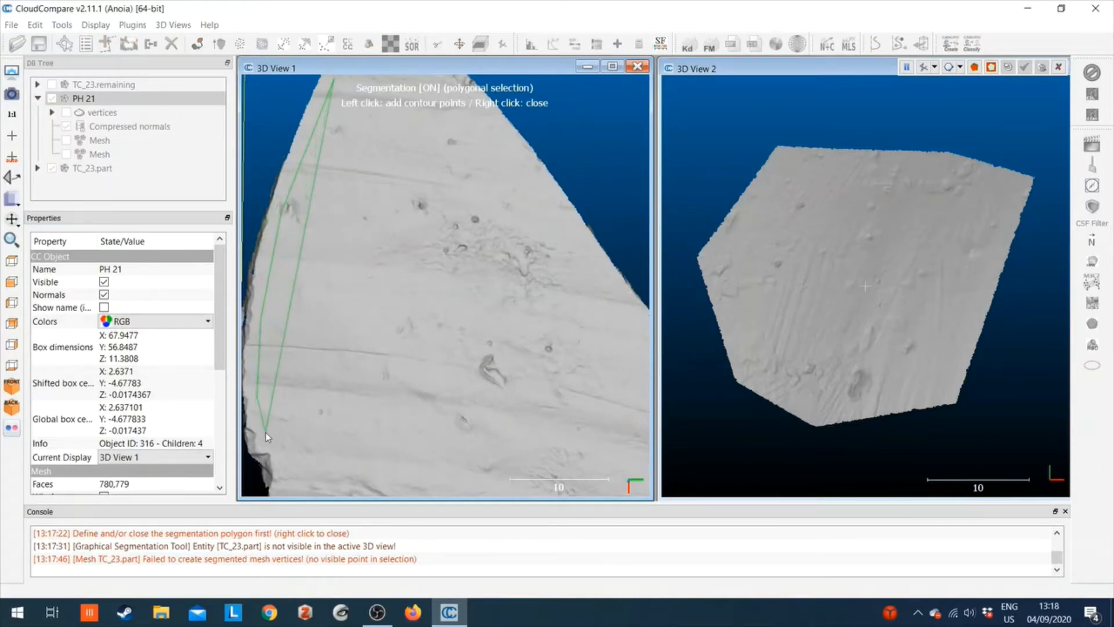
pyautogui.click(265, 433)
pyautogui.click(429, 460)
pyautogui.click(465, 360)
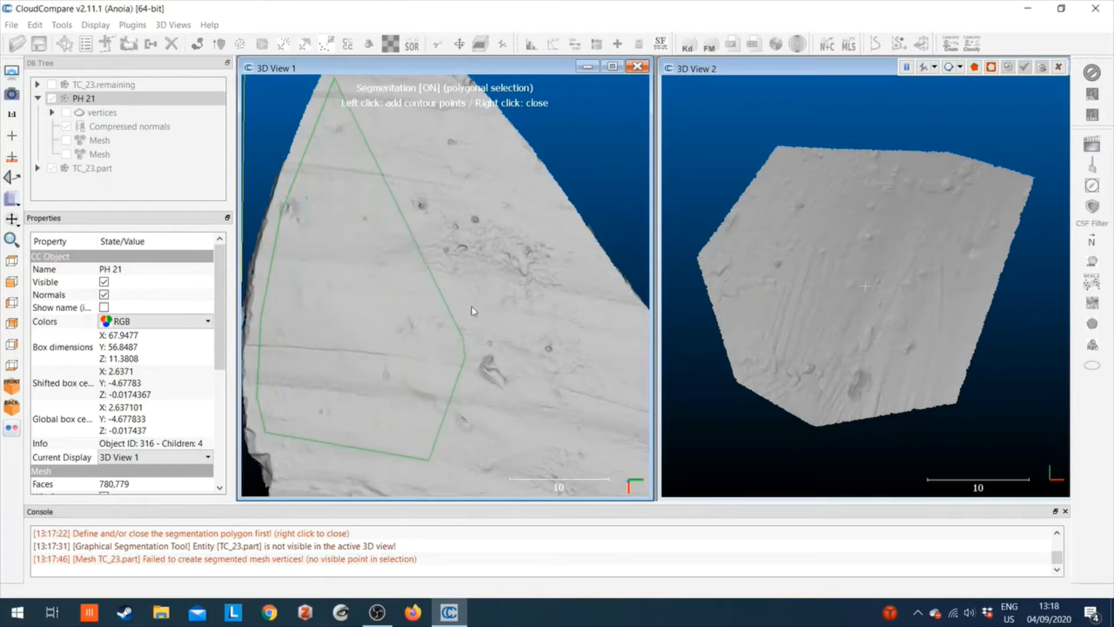
pyautogui.click(490, 187)
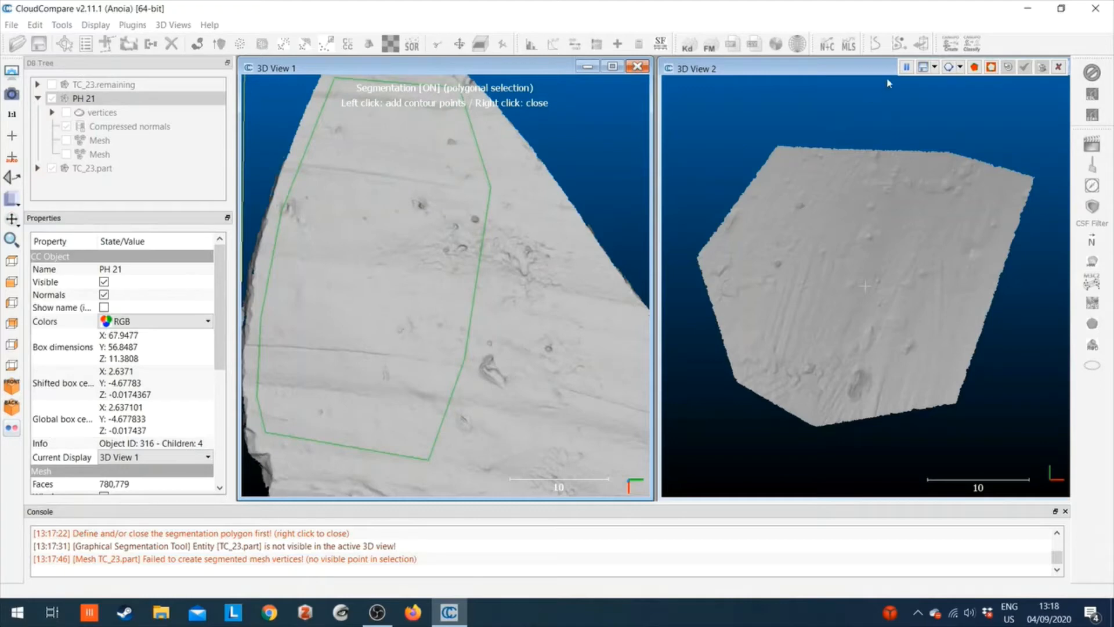
# Step: Segment PH 21 to the area inside the polygon, confirm the segmentation and hide PH 21.remaining
pyautogui.click(975, 67)
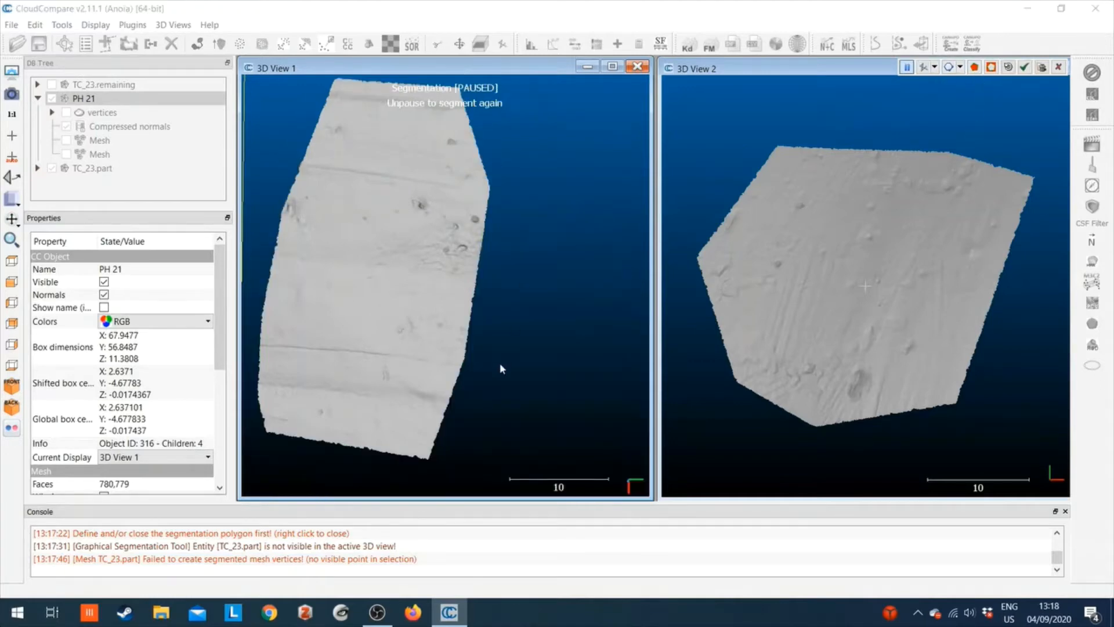
pyautogui.moveTo(502, 369); pyautogui.dragTo(502, 337)
pyautogui.click(1025, 68)
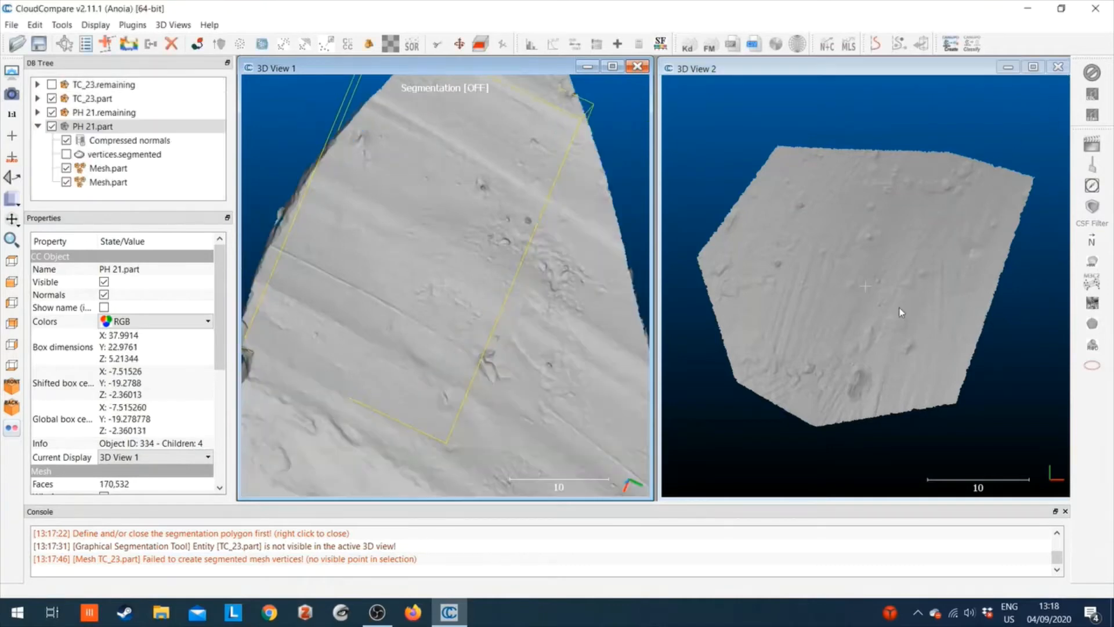
pyautogui.click(52, 112)
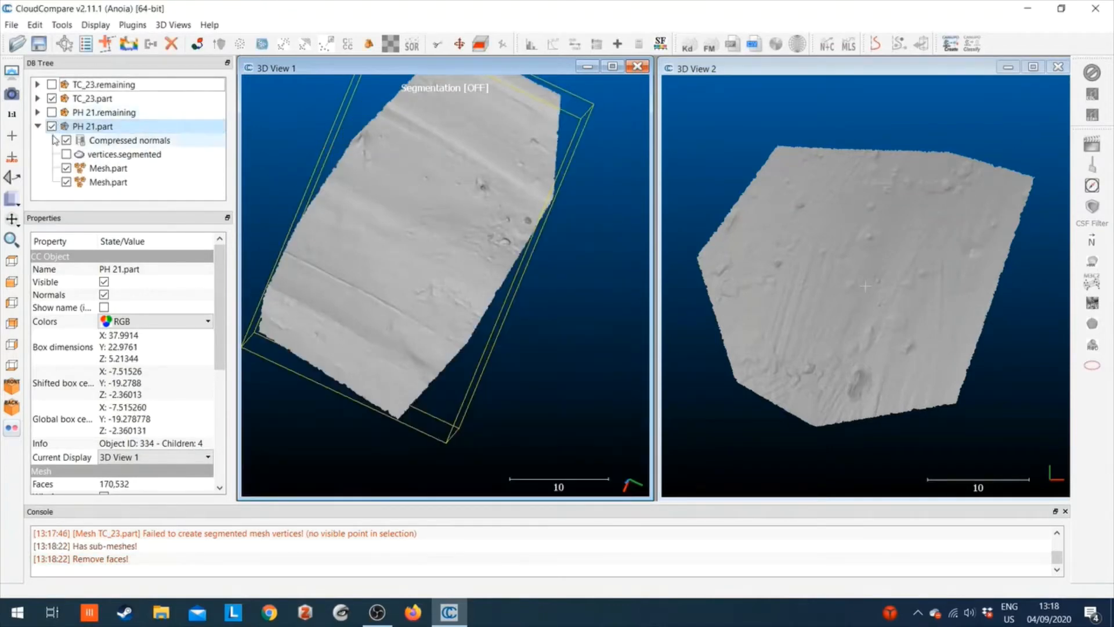
pyautogui.click(148, 203)
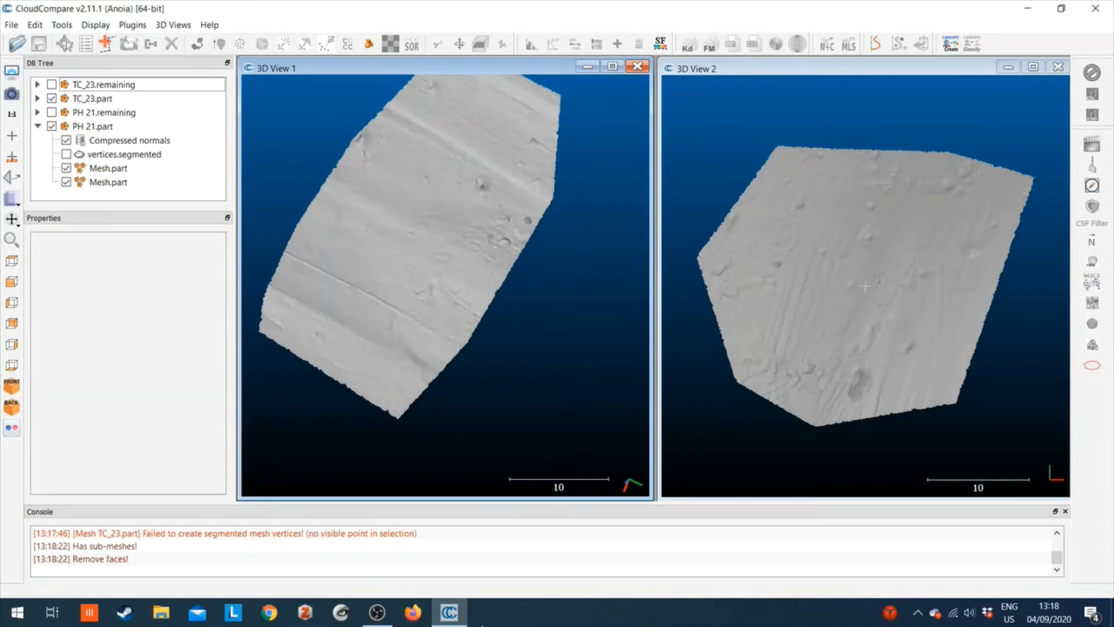
# Step: Open both STL files, BostonFingerprints2014_STL_ph12_001 and BostonFingerprints2014_STL_ph12_002, from the PH_12 folder
pyautogui.click(17, 43)
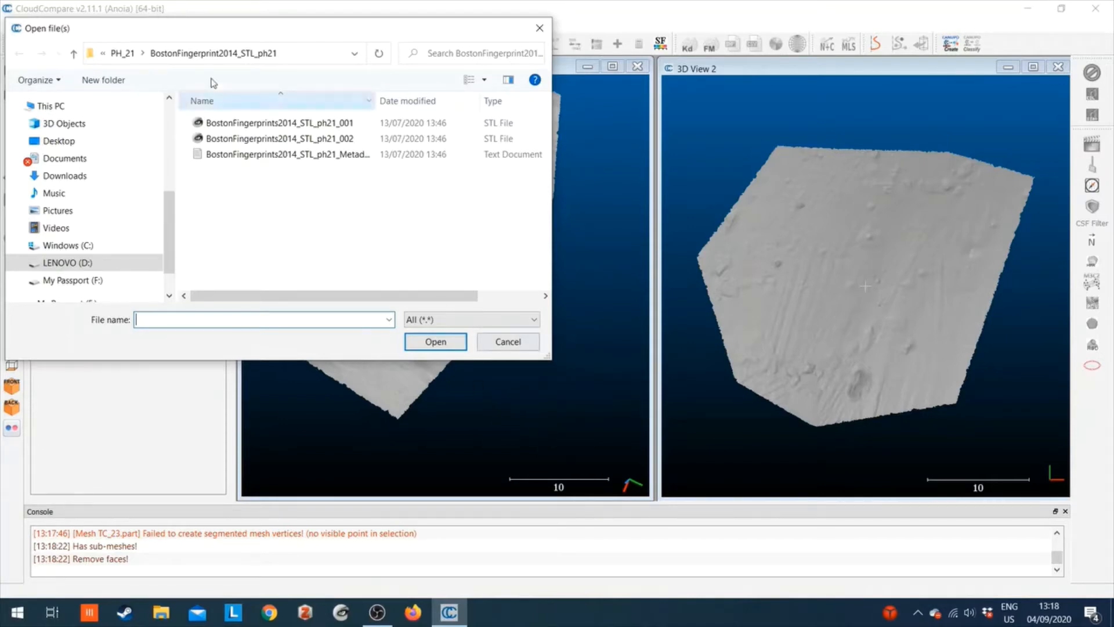
pyautogui.click(120, 52)
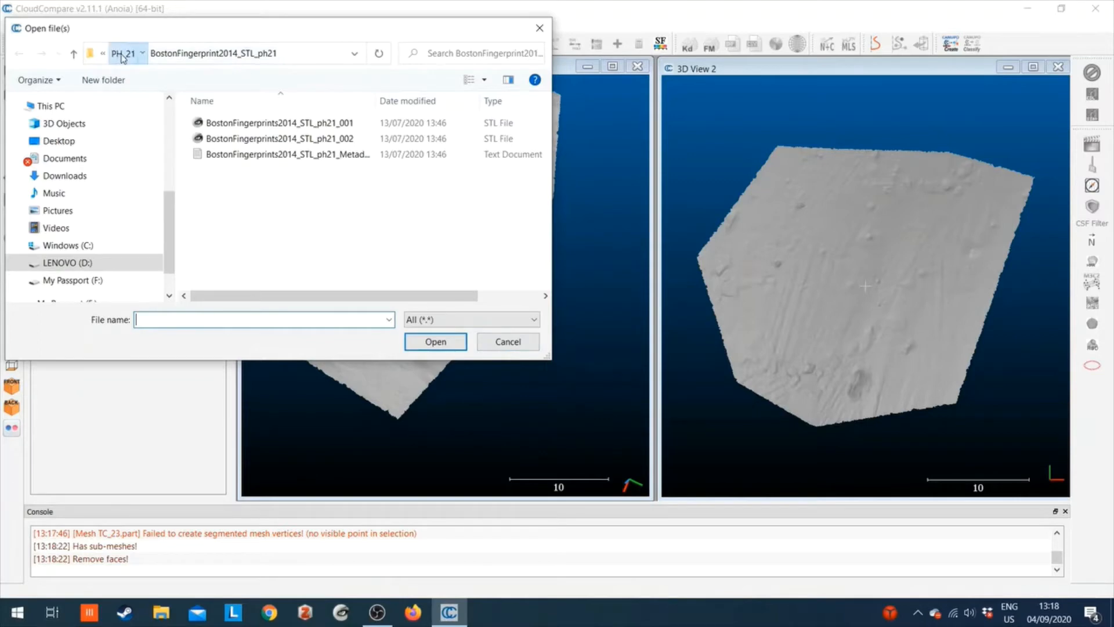
pyautogui.click(229, 53)
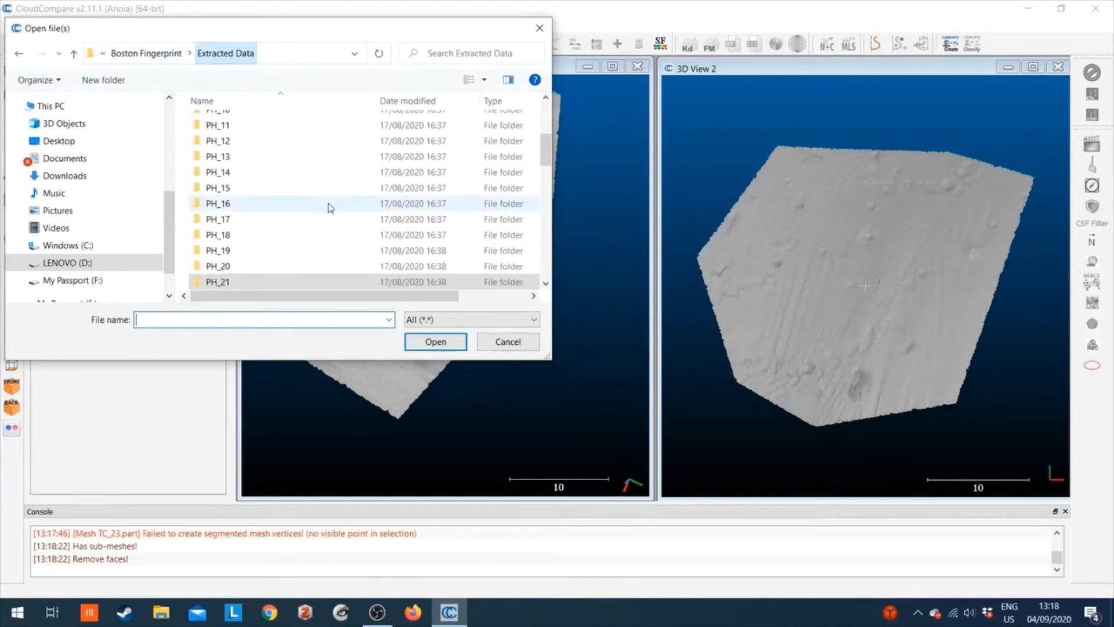
pyautogui.doubleClick(242, 141)
pyautogui.doubleClick(258, 132)
pyautogui.click(259, 128)
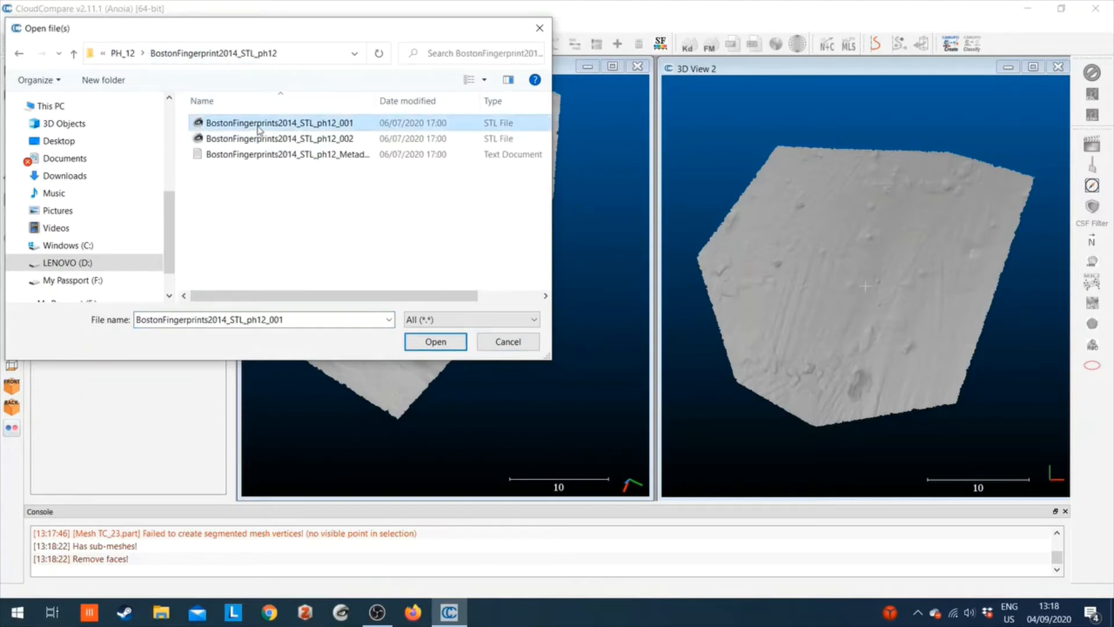
pyautogui.keyDown('ctrl'); pyautogui.click(267, 140); pyautogui.keyUp('ctrl')
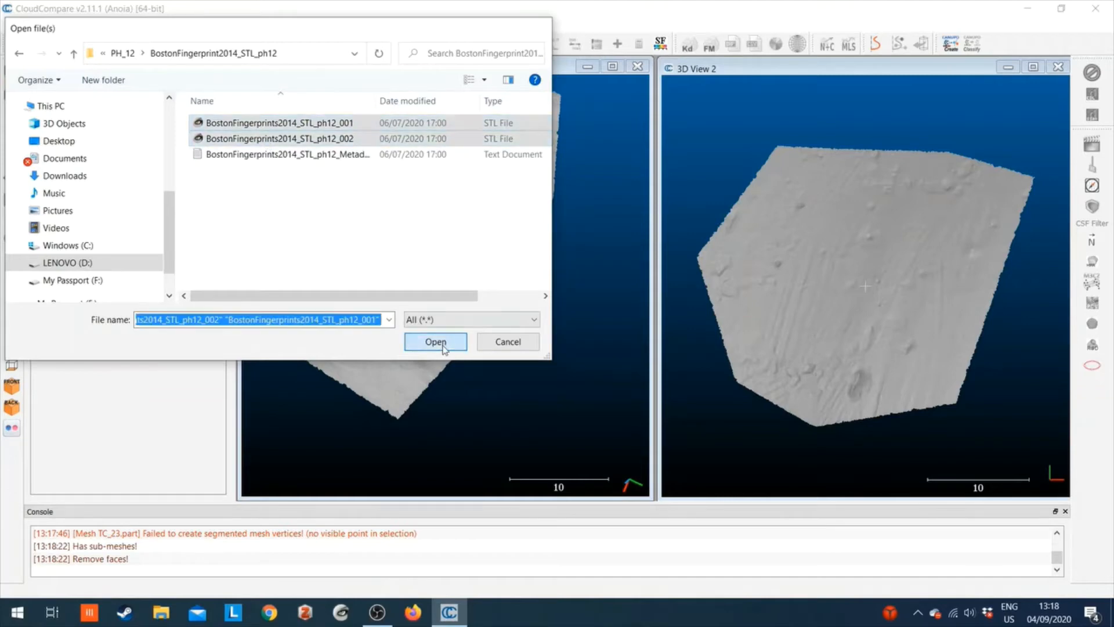
pyautogui.click(435, 341)
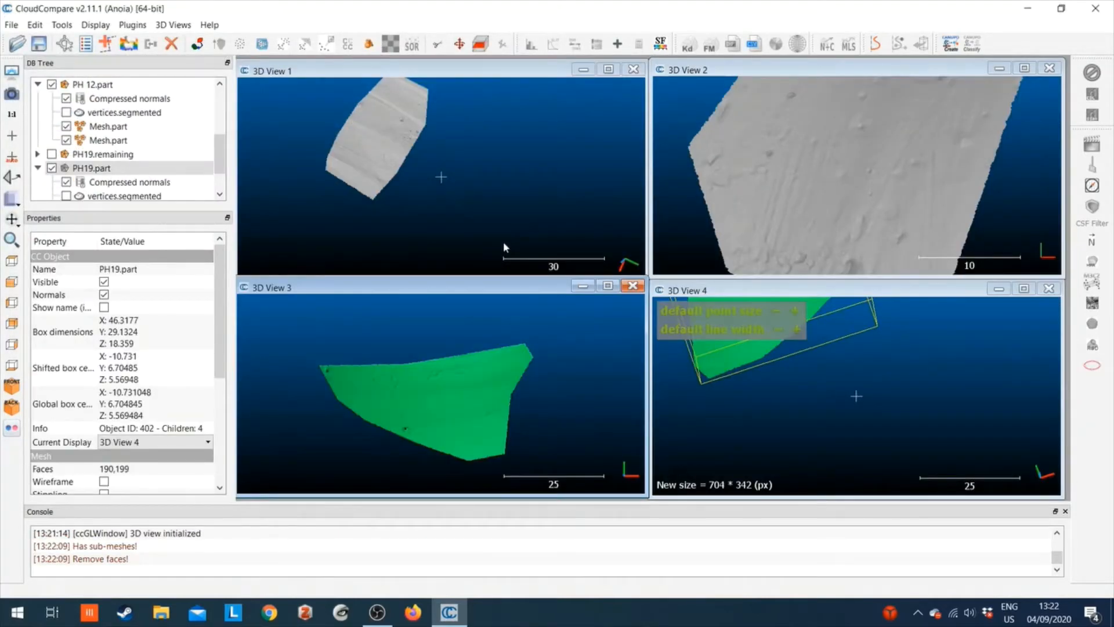
# Step: Level PH 21.part using three points spread over its surface near the edges
pyautogui.scroll(3, 112, 100)
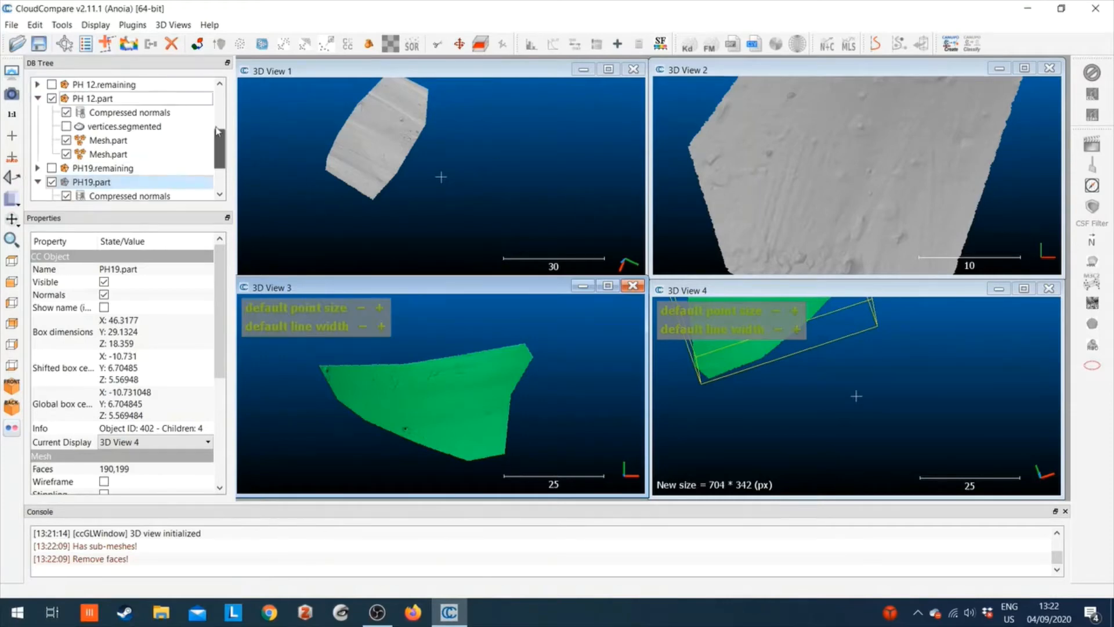
pyautogui.click(111, 98)
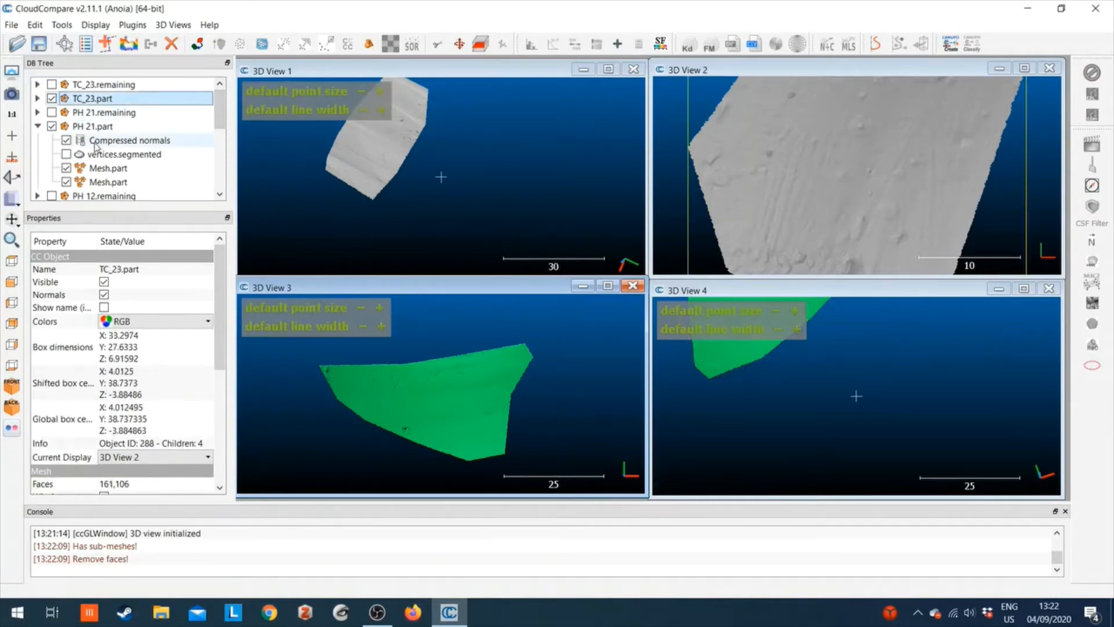
pyautogui.click(114, 128)
pyautogui.scroll(5, 395, 215)
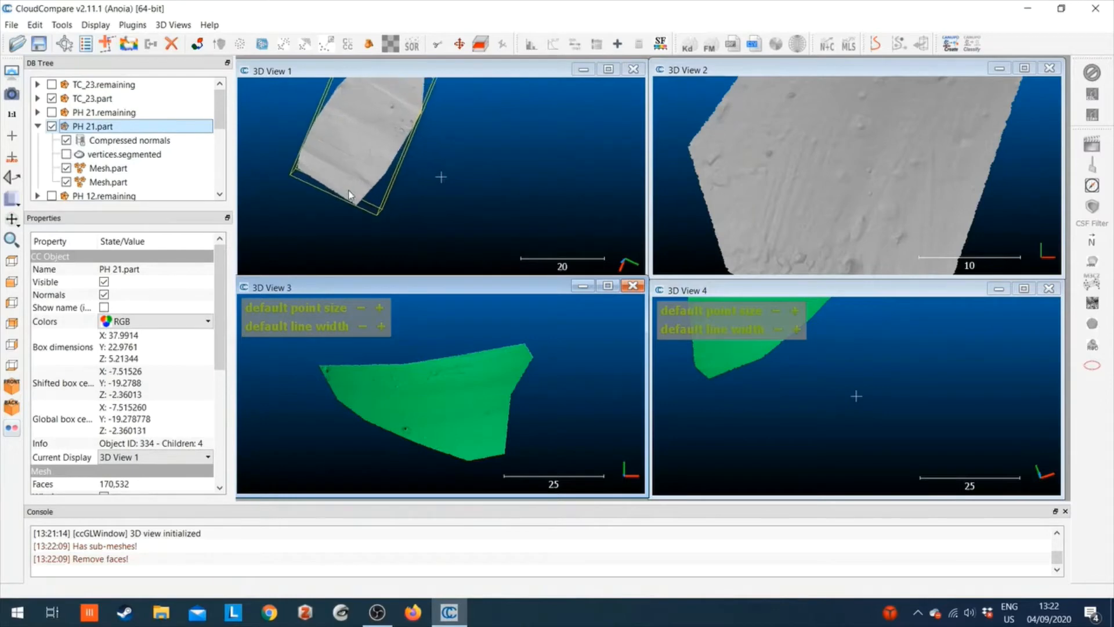
pyautogui.moveTo(334, 155); pyautogui.dragTo(423, 197, button='right')
pyautogui.scroll(4, 402, 196)
pyautogui.scroll(-4, 421, 186)
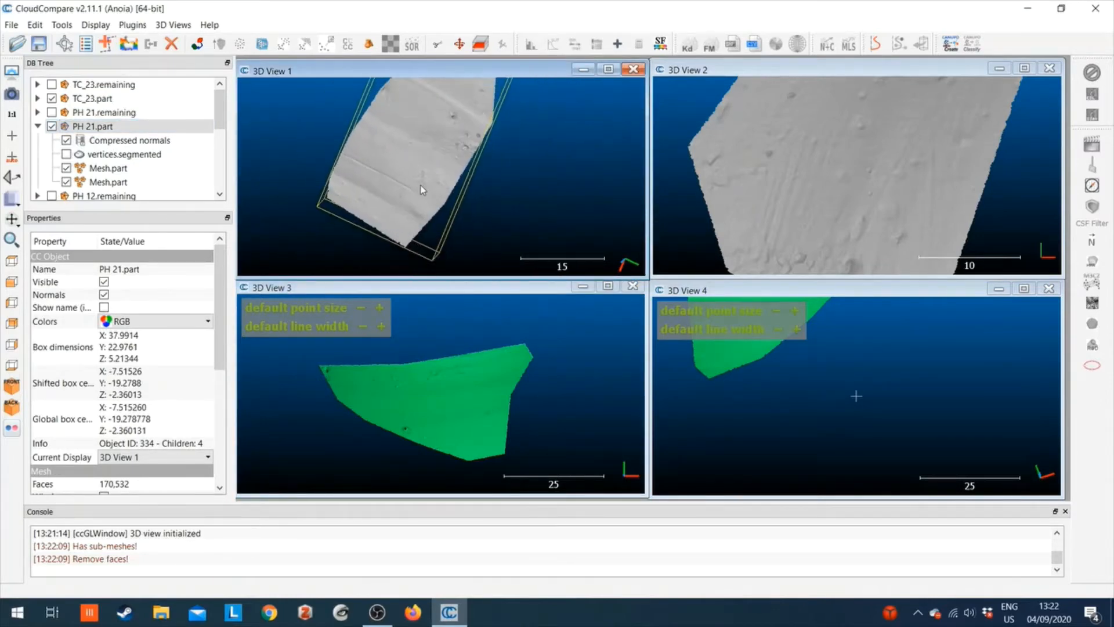
pyautogui.moveTo(422, 146); pyautogui.dragTo(421, 154, button='right')
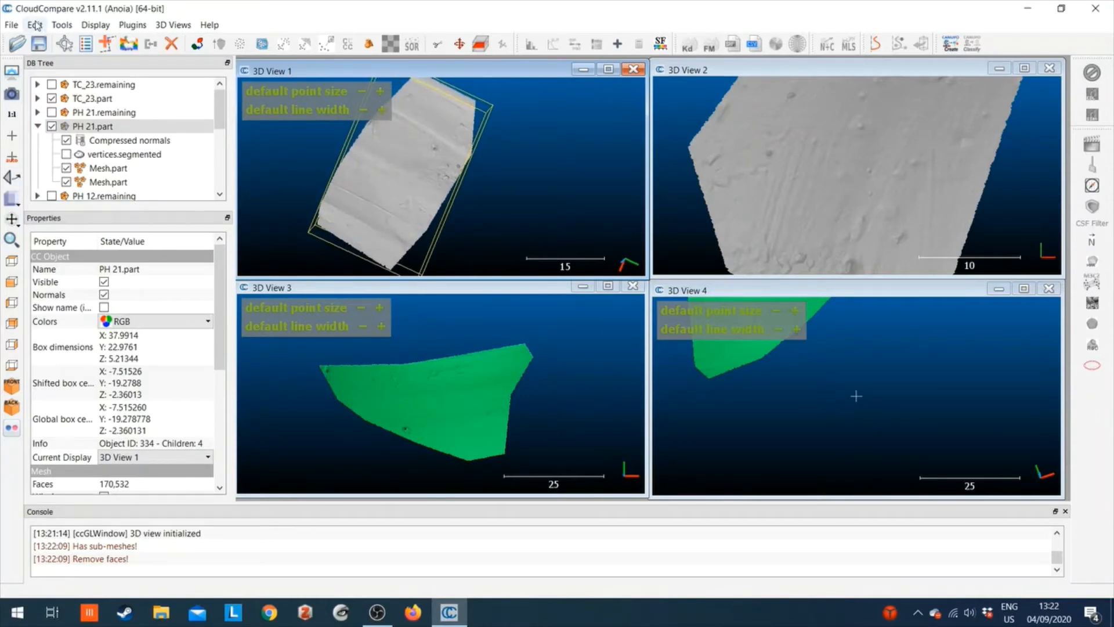
pyautogui.click(11, 177)
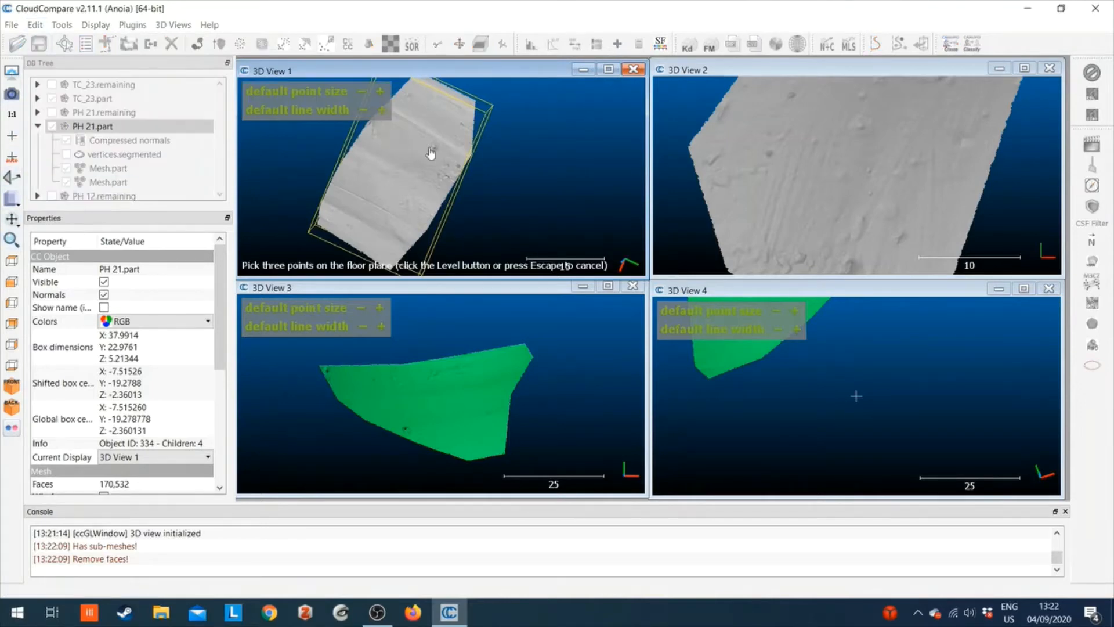
pyautogui.click(416, 88)
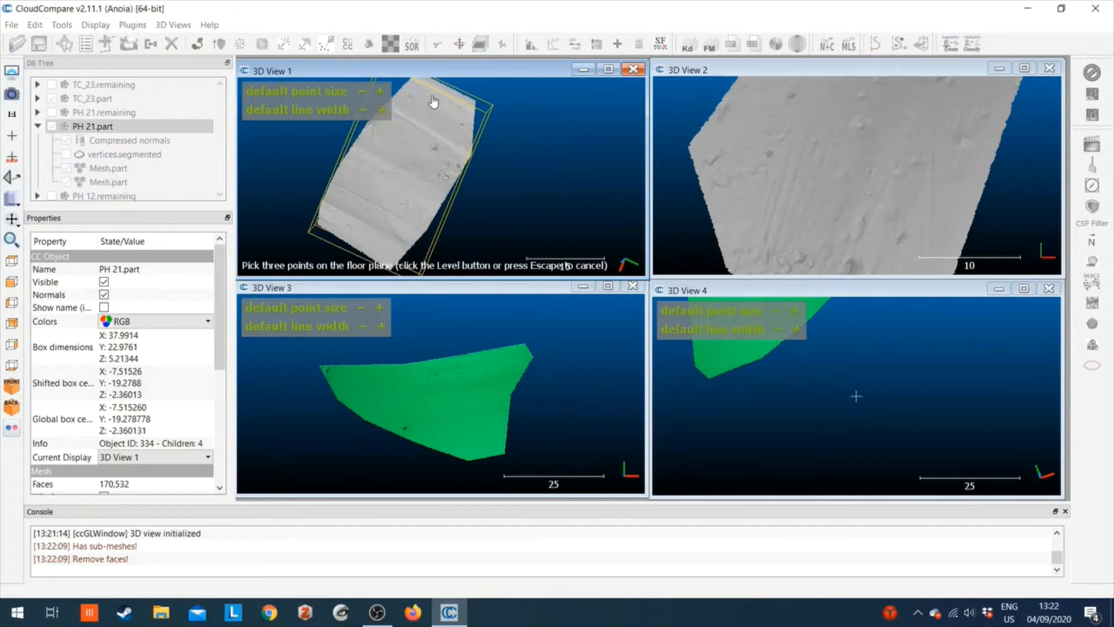
pyautogui.click(438, 202)
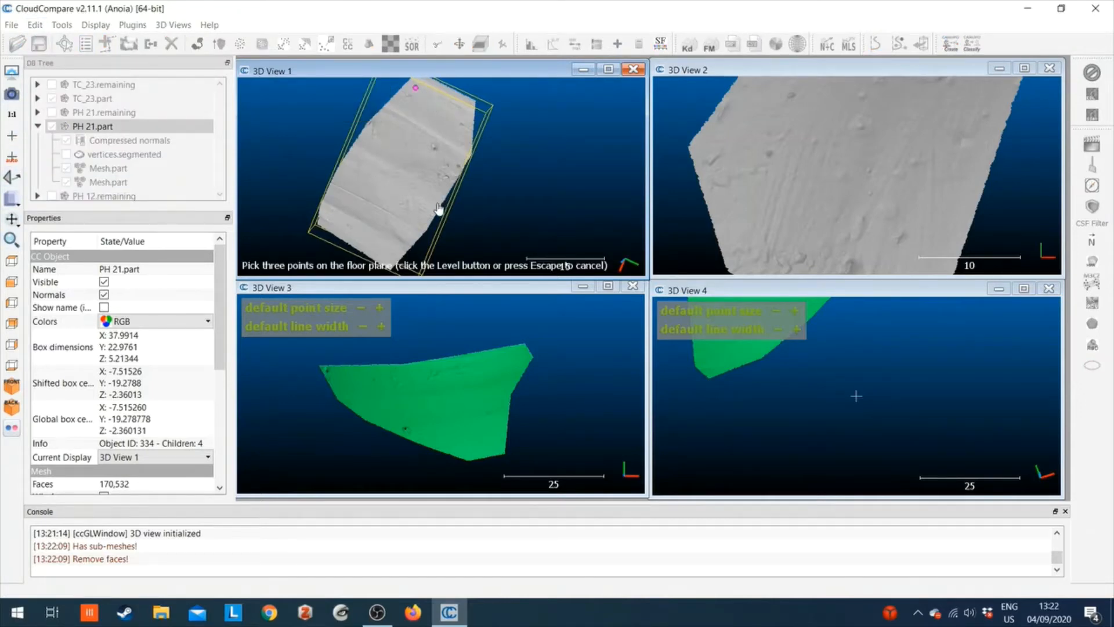
pyautogui.click(327, 217)
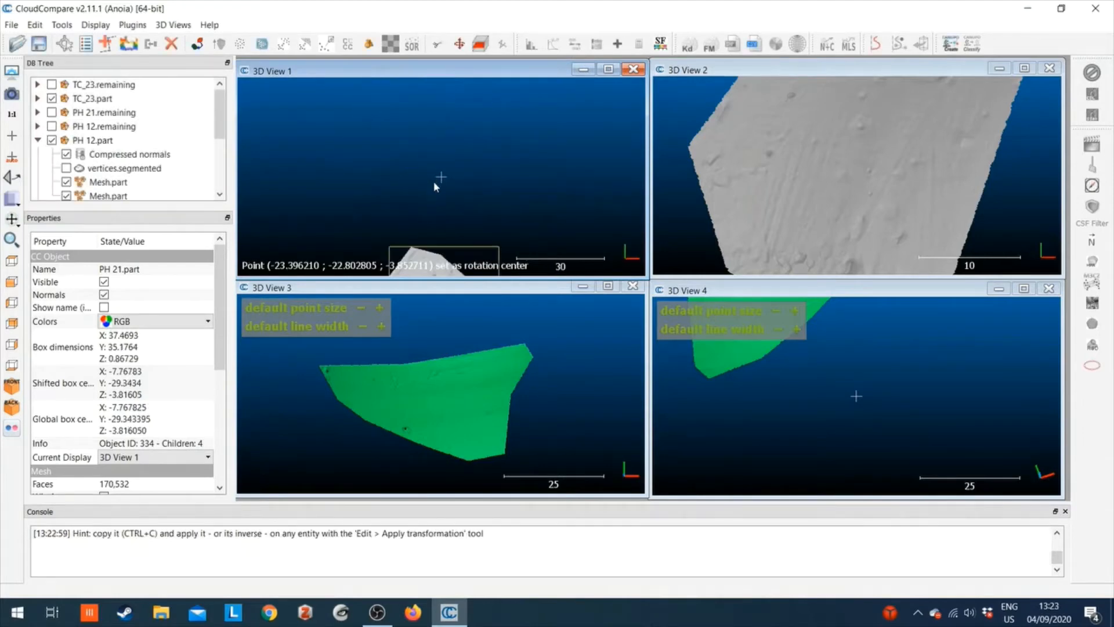
# Step: Export the coordinates of the levelled PH 21.part to a scalar field
pyautogui.scroll(-2, 433, 183)
pyautogui.moveTo(481, 178); pyautogui.dragTo(470, 104, button='right')
pyautogui.scroll(12, 464, 163)
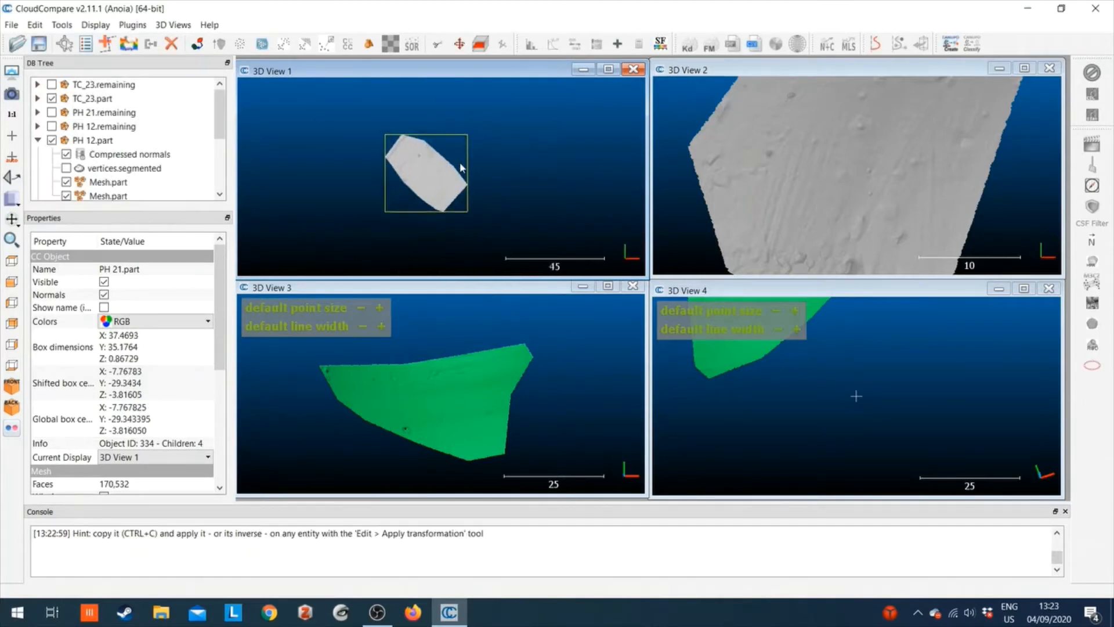
pyautogui.scroll(3, 465, 166)
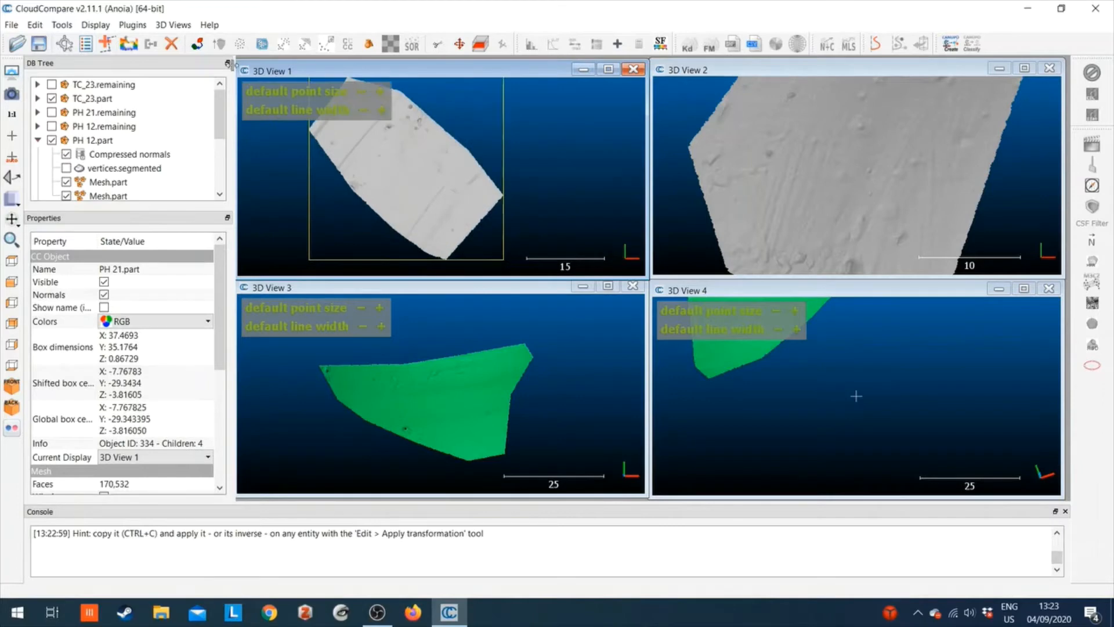
pyautogui.click(35, 25)
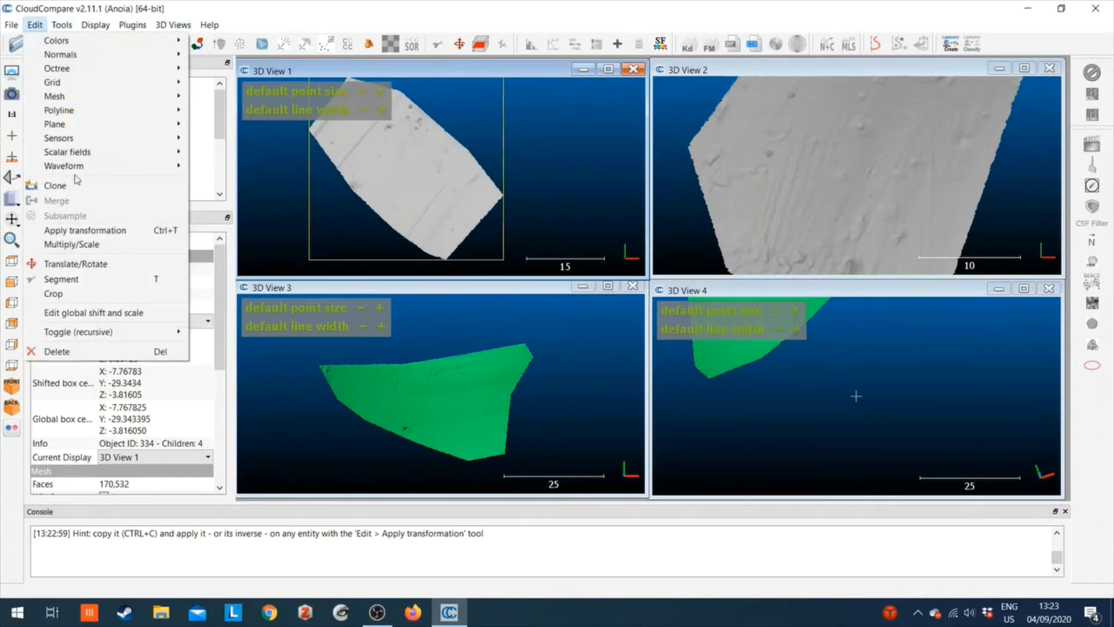
pyautogui.moveTo(81, 152)
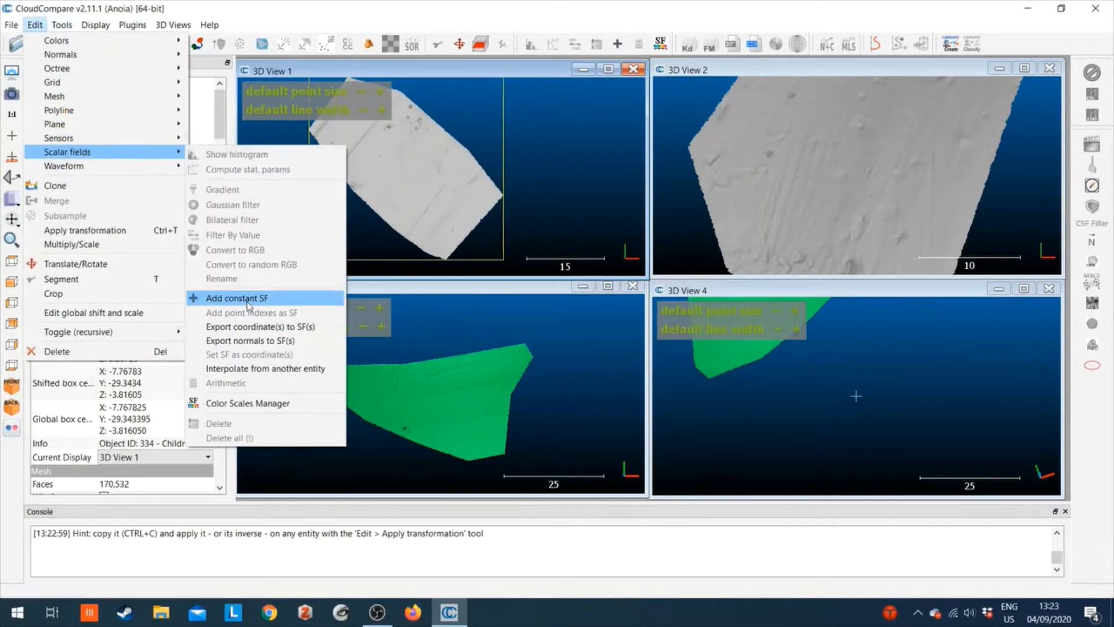
pyautogui.click(253, 327)
pyautogui.click(594, 330)
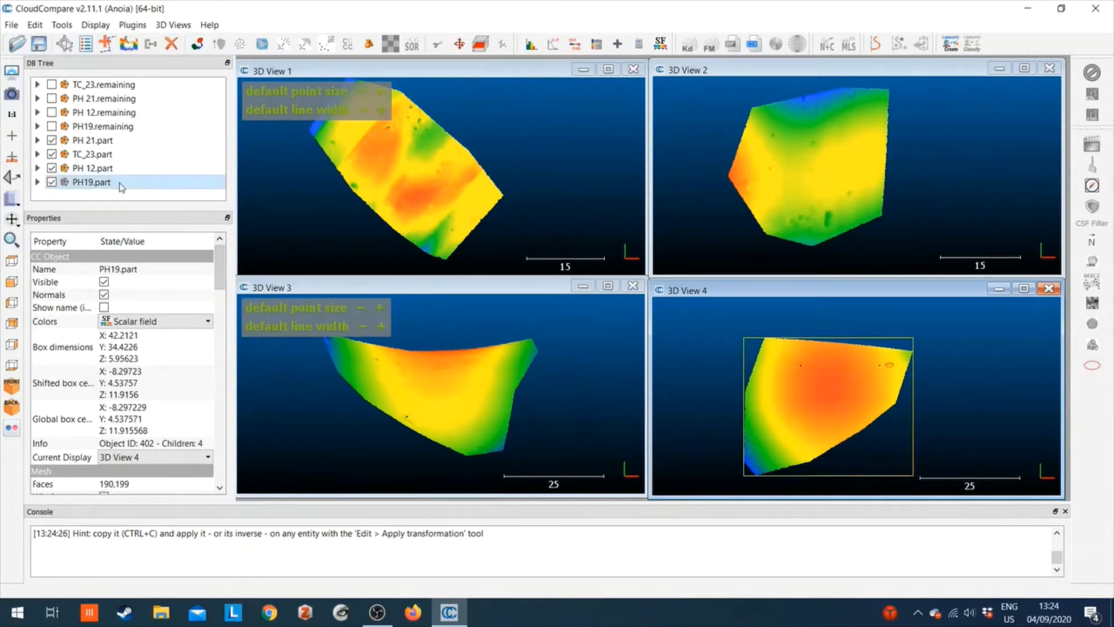
# Step: Make the vertices.segmented cloud under PH 21.part visible and select it
pyautogui.click(101, 141)
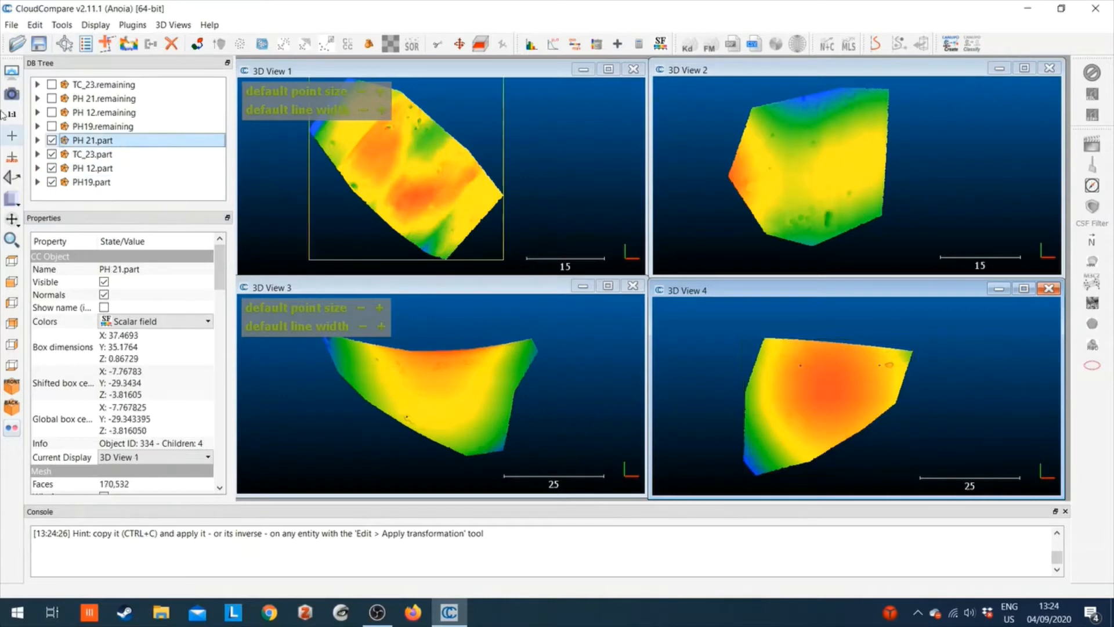
pyautogui.click(37, 140)
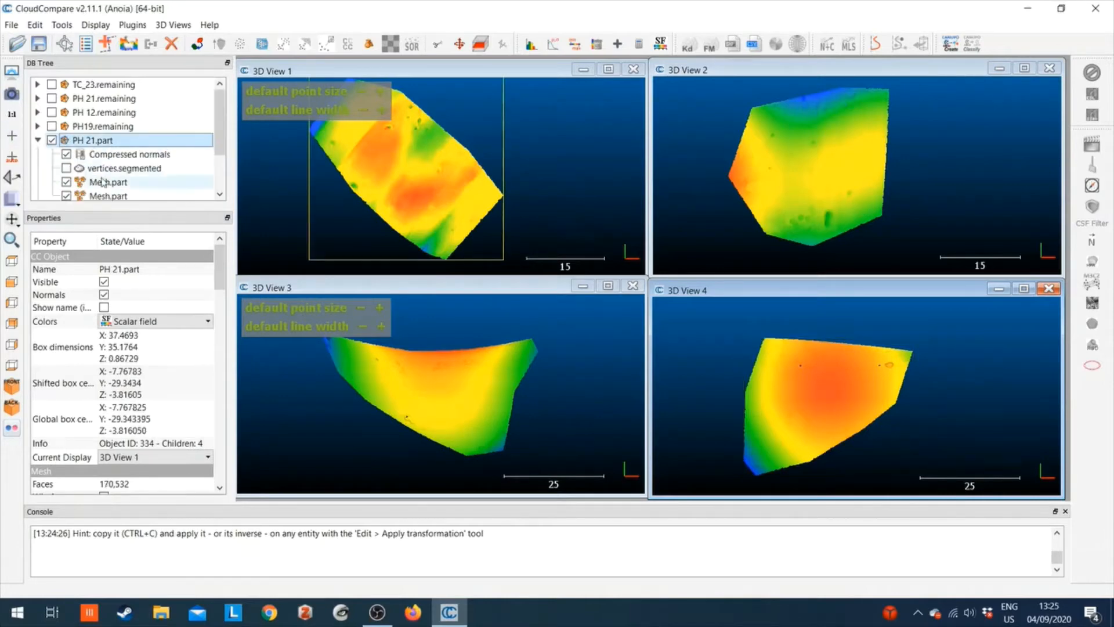
pyautogui.click(67, 167)
pyautogui.click(128, 168)
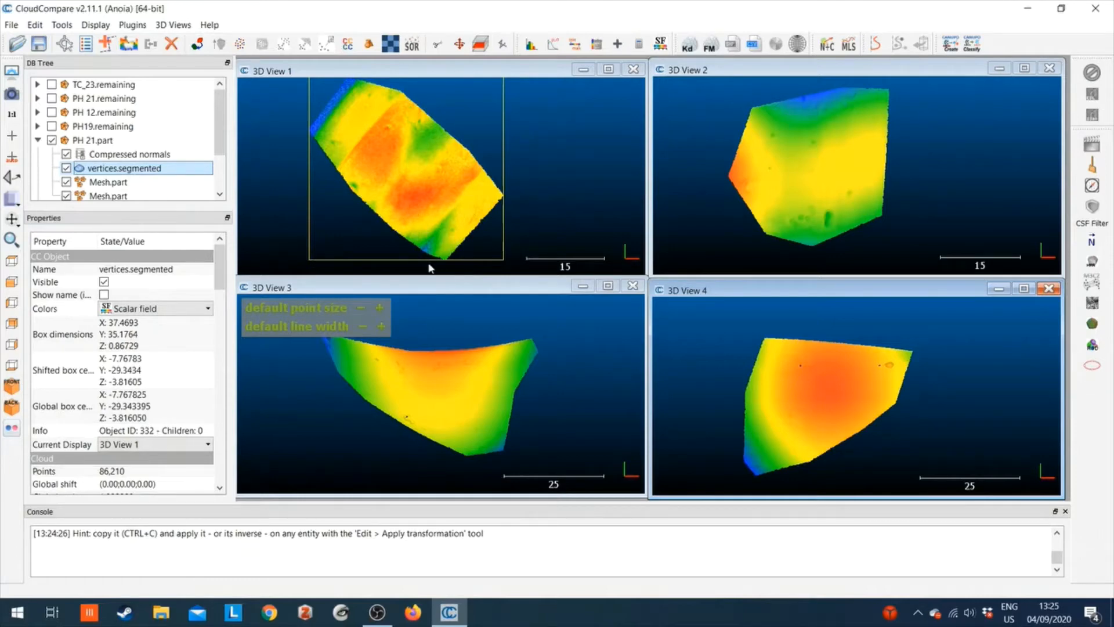
# Step: Compute the Roughness geometric feature for PH 21.part's vertices.segmented cloud with a local neighborhood radius of 3.6383
pyautogui.click(62, 27)
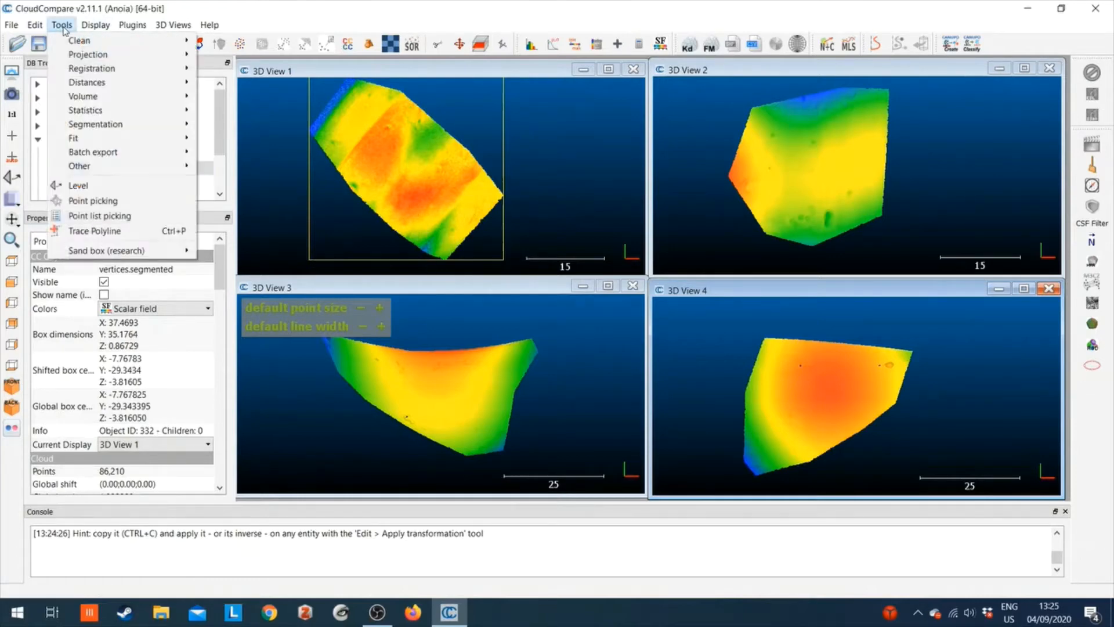
pyautogui.moveTo(120, 166)
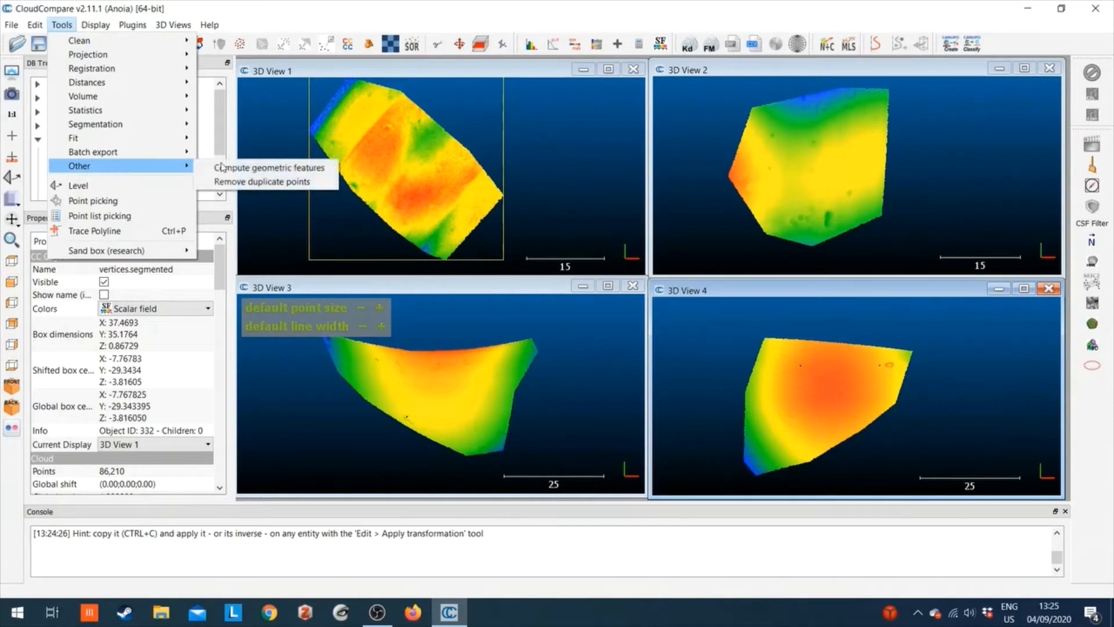
pyautogui.click(270, 169)
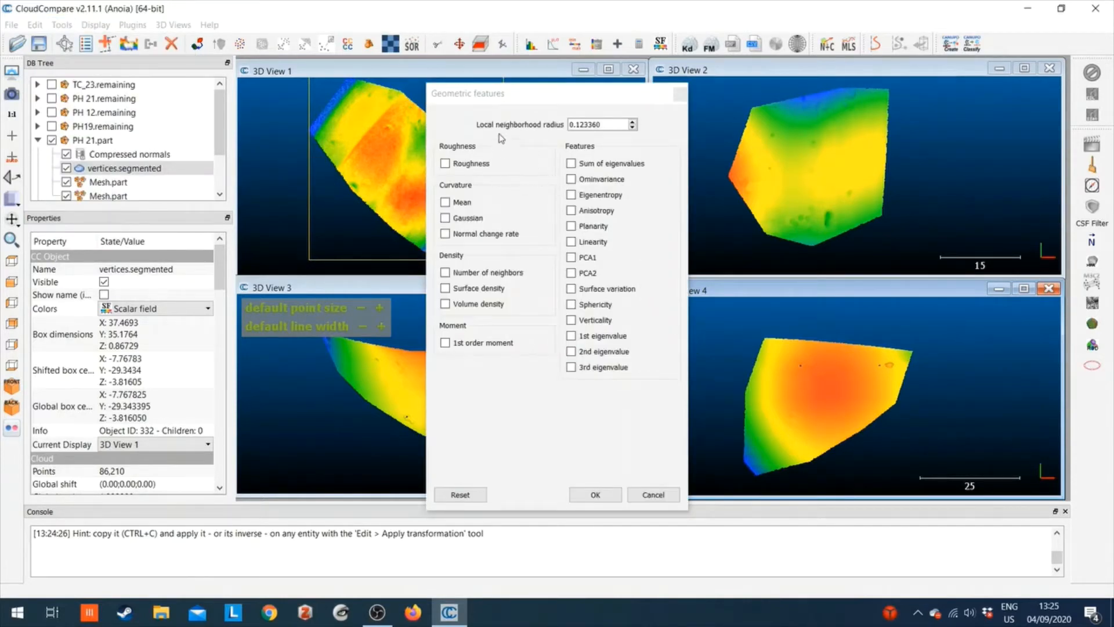
pyautogui.click(446, 163)
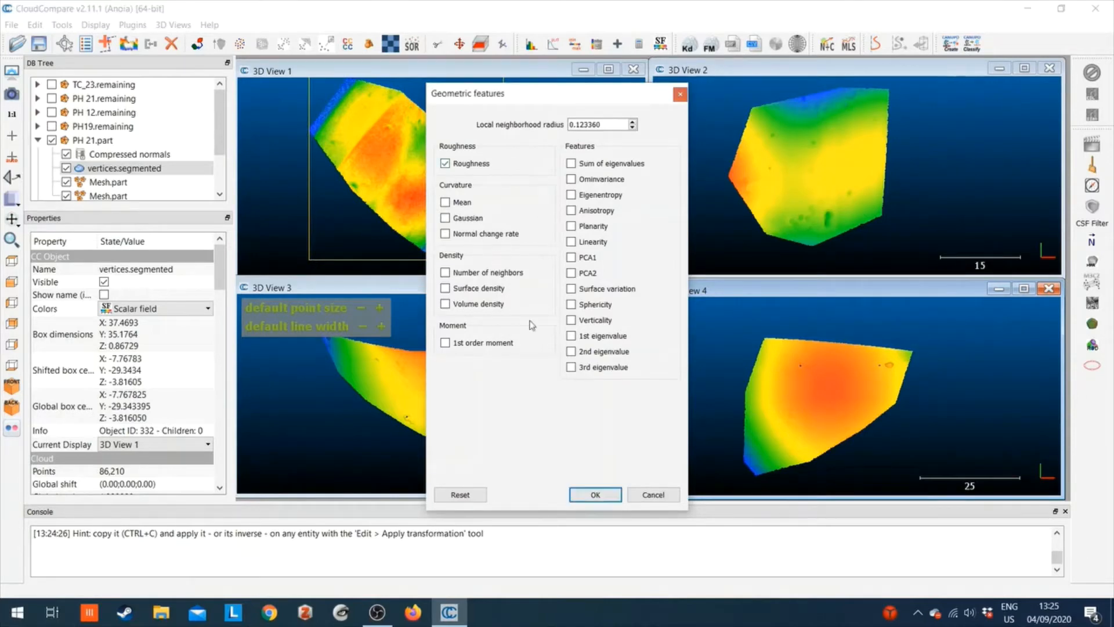
pyautogui.doubleClick(618, 124)
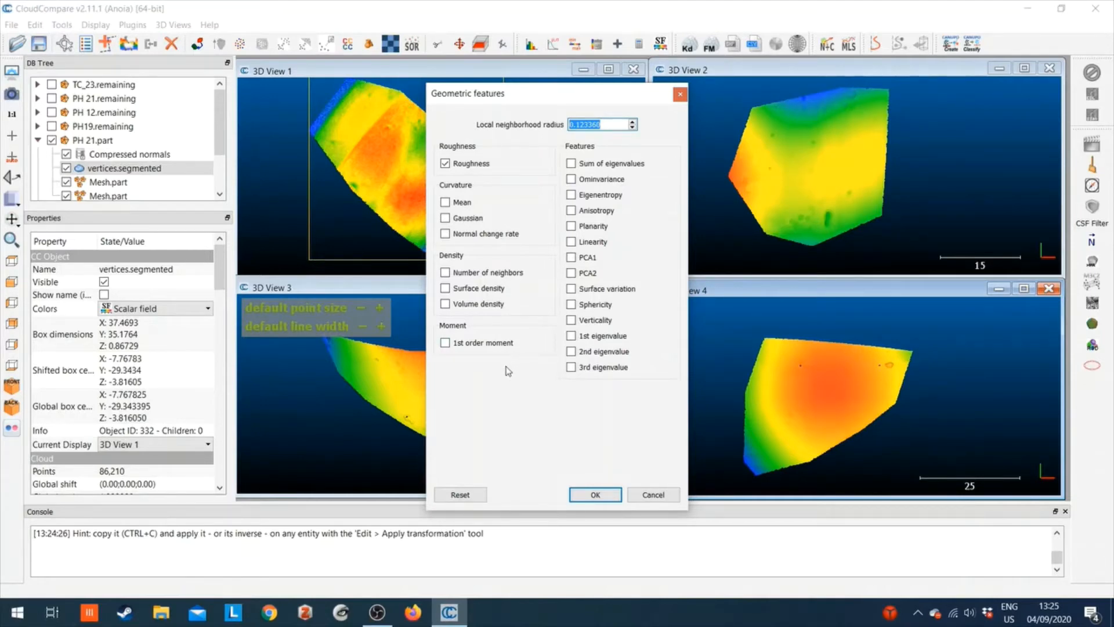
pyautogui.write('3.')
pyautogui.write('6383')
pyautogui.click(603, 494)
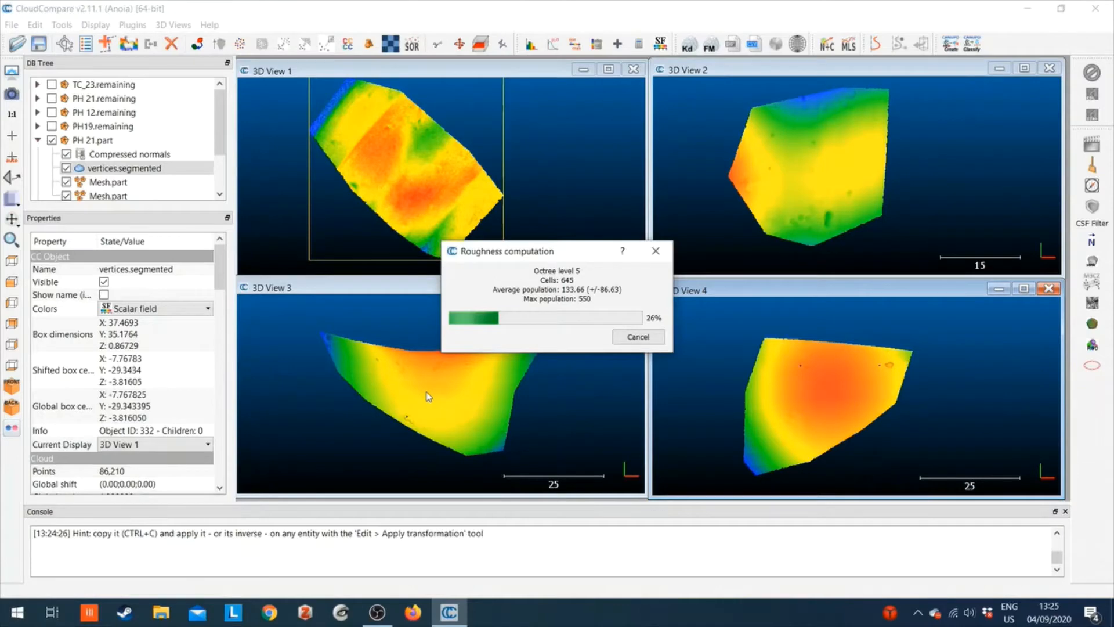
# Step: Examine the roughness colouring across PH 21.part's surface in 3D View 1 at close range and from different angles
pyautogui.moveTo(416, 161); pyautogui.dragTo(403, 181)
pyautogui.moveTo(403, 180); pyautogui.dragTo(457, 181, button='right')
pyautogui.scroll(7, 423, 176)
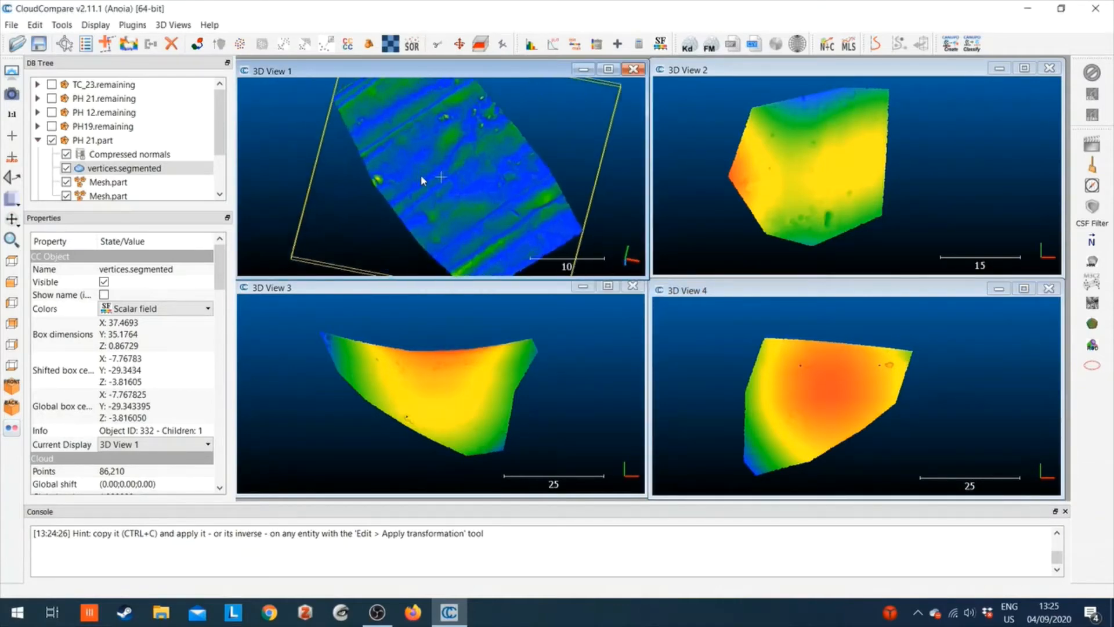
pyautogui.moveTo(423, 176)
pyautogui.mouseDown()
pyautogui.moveTo(400, 140)
pyautogui.moveTo(414, 174)
pyautogui.mouseUp()
pyautogui.moveTo(487, 149); pyautogui.dragTo(444, 109, button='right')
pyautogui.moveTo(453, 175)
pyautogui.mouseDown()
pyautogui.moveTo(485, 211)
pyautogui.moveTo(467, 184)
pyautogui.mouseUp()
pyautogui.moveTo(468, 184); pyautogui.dragTo(474, 230, button='right')
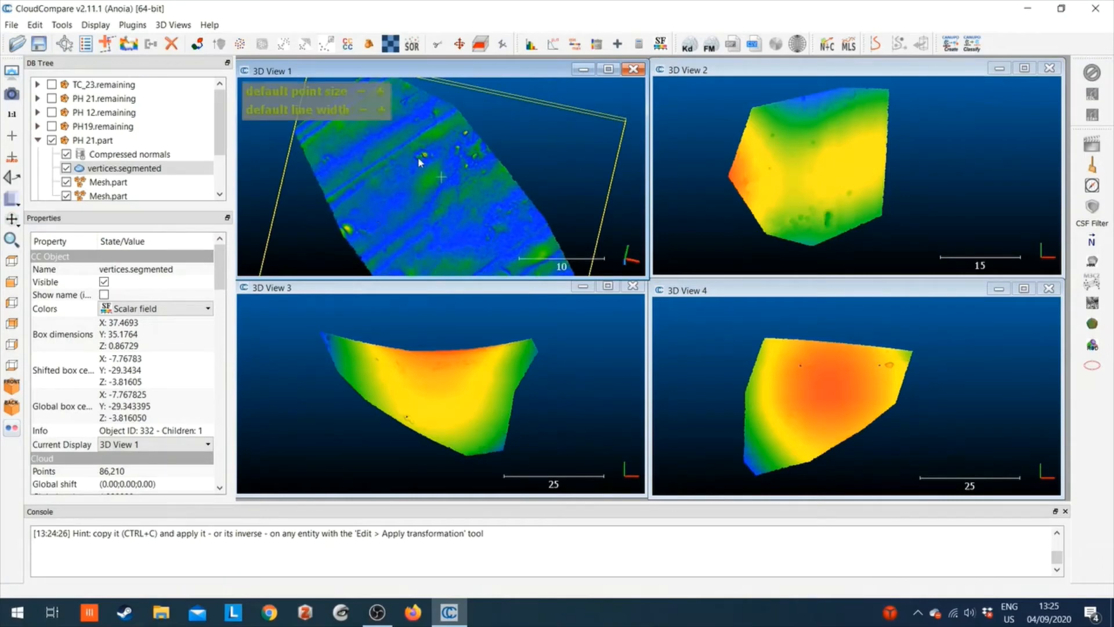
pyautogui.moveTo(444, 235); pyautogui.dragTo(431, 208)
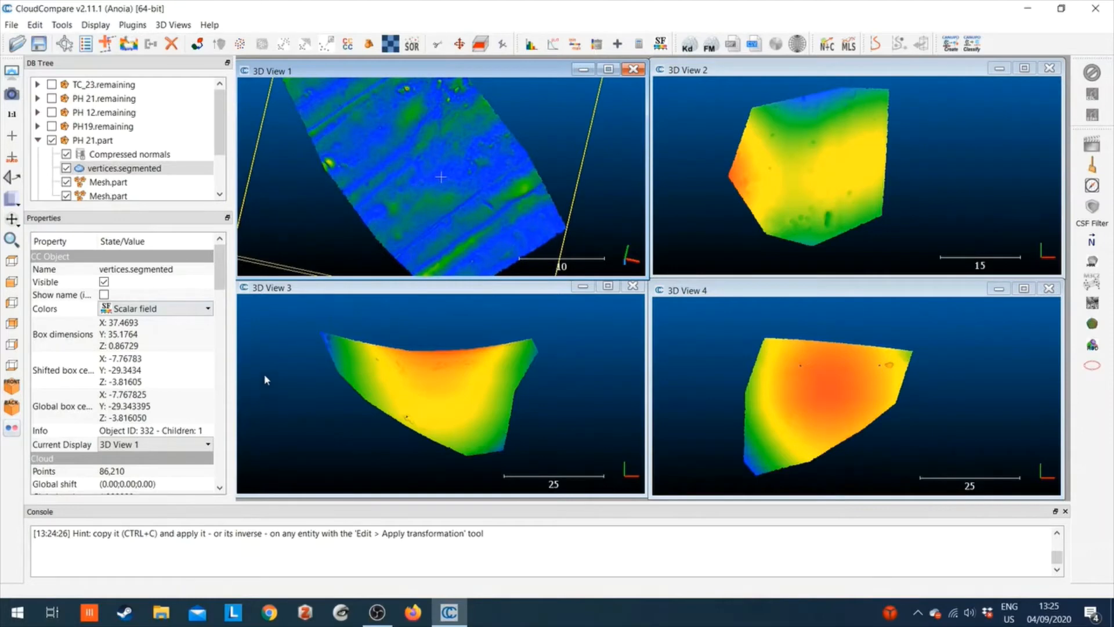
# Step: Show the roughness colour scale for PH 21.part's vertices.segmented cloud in 3D View 1
pyautogui.moveTo(272, 305)
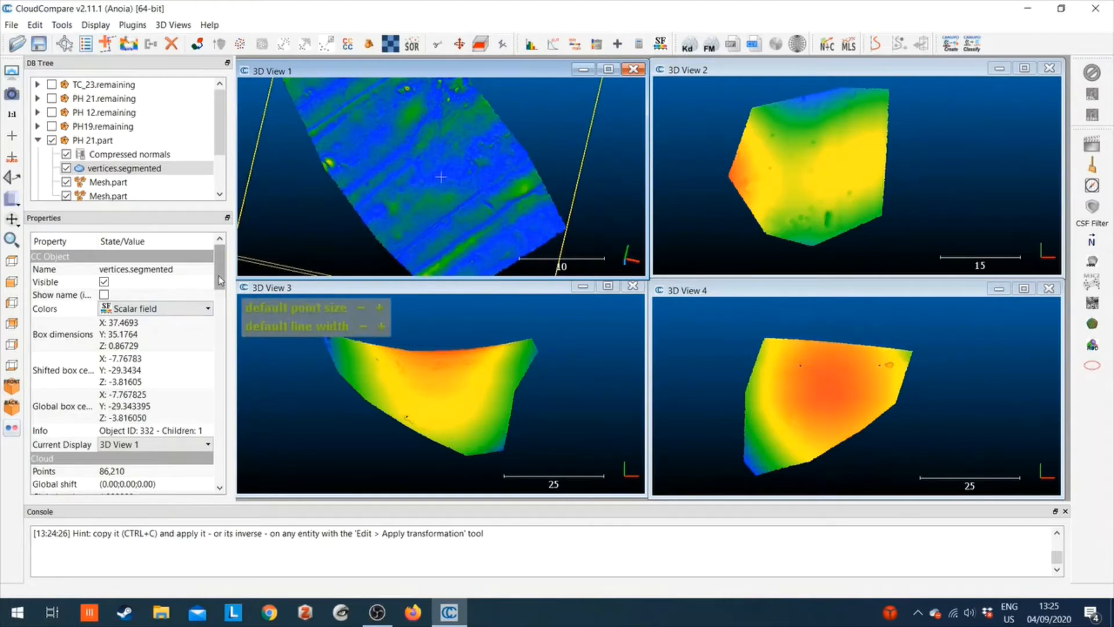
pyautogui.moveTo(219, 281); pyautogui.dragTo(212, 406)
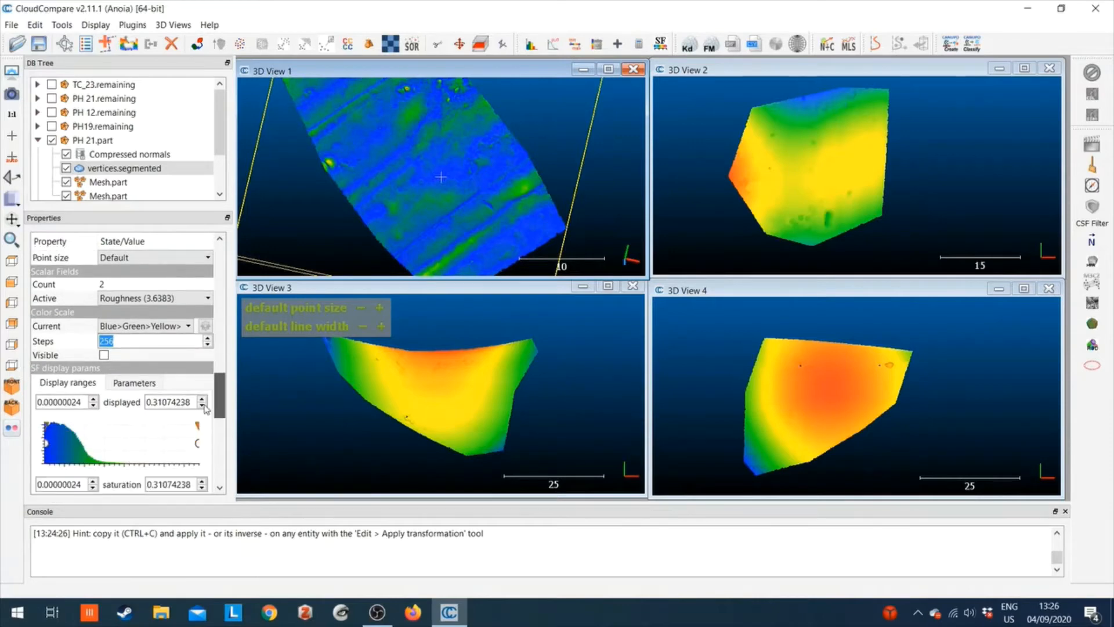
pyautogui.click(105, 355)
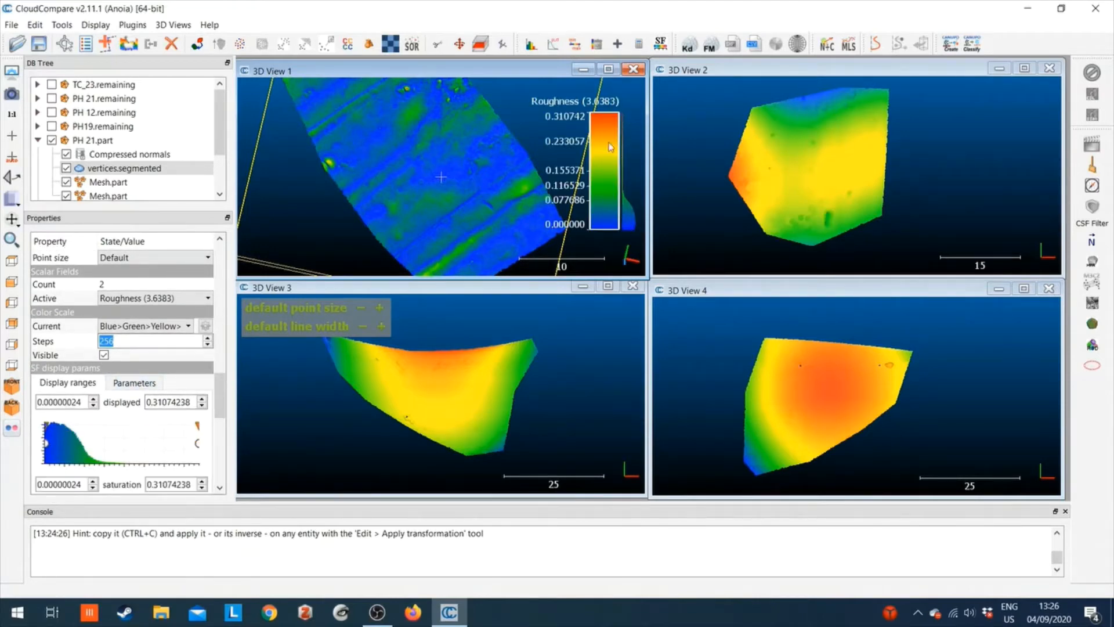
pyautogui.moveTo(473, 179); pyautogui.dragTo(457, 217)
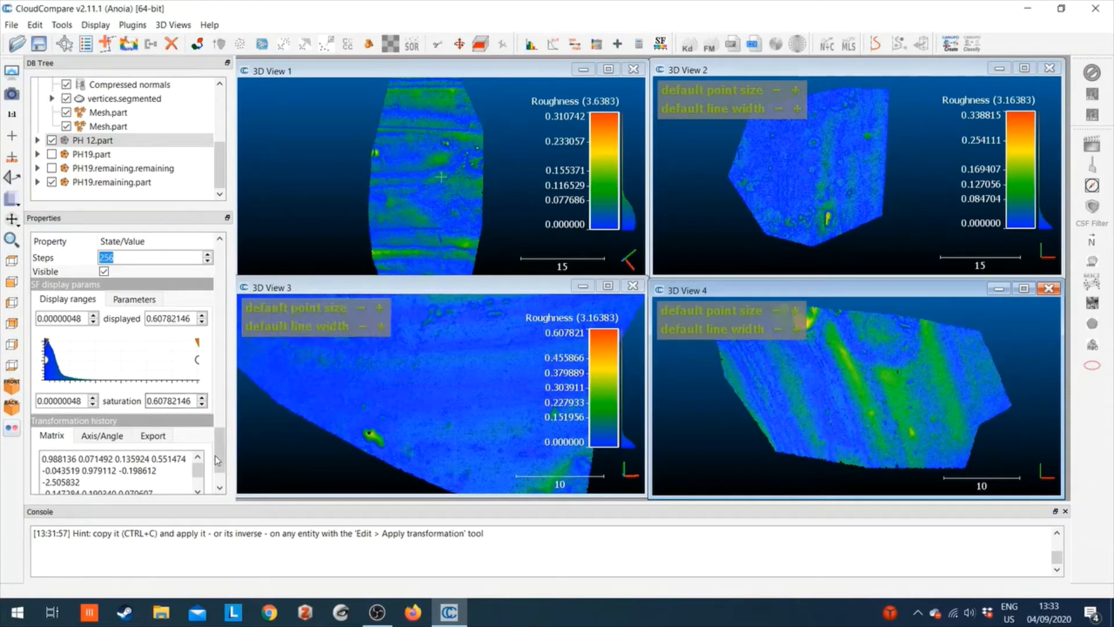
# Step: Show PH19.remaining.part's colour scale and lower PH 12.part's upper roughness saturation limit to 0.18211912
pyautogui.click(108, 182)
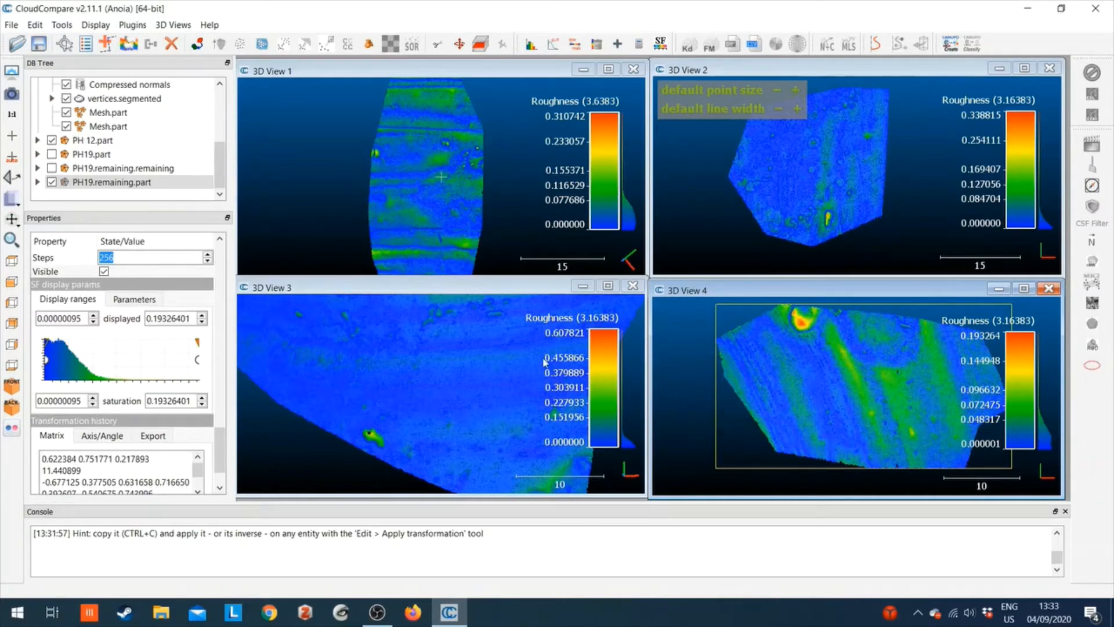
pyautogui.click(106, 141)
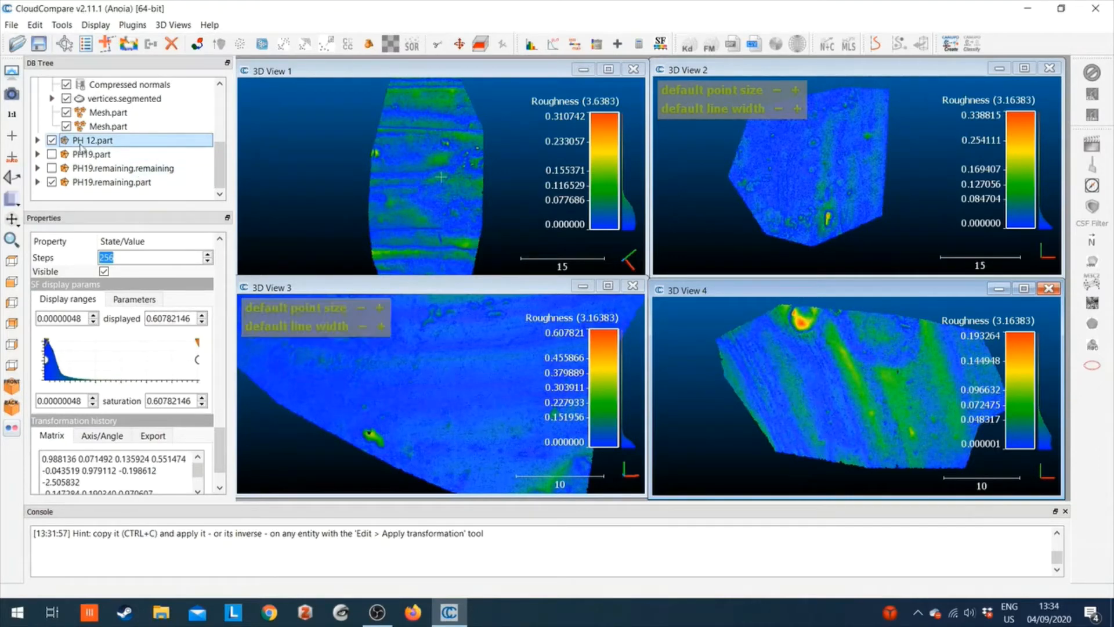
pyautogui.scroll(-5, 451, 390)
pyautogui.scroll(2, 448, 386)
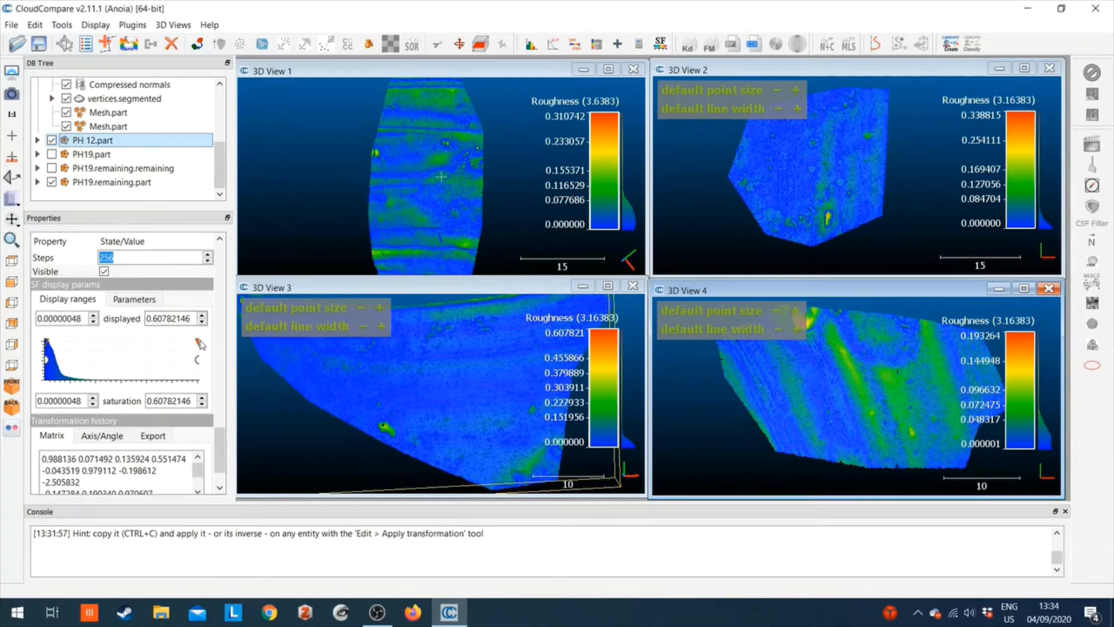
pyautogui.moveTo(199, 343); pyautogui.dragTo(93, 334)
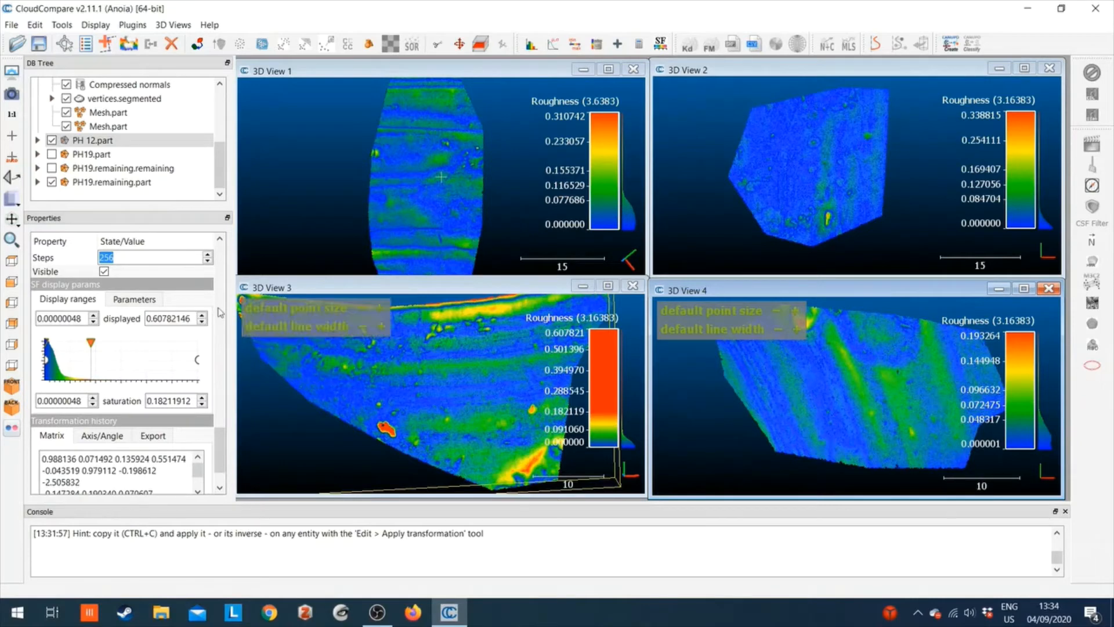
# Step: Lower the upper roughness saturation limit of TC_23.part to 0.13831763
pyautogui.moveTo(221, 173)
pyautogui.mouseDown()
pyautogui.moveTo(221, 138)
pyautogui.moveTo(223, 170)
pyautogui.mouseUp()
pyautogui.click(125, 168)
pyautogui.click(142, 153)
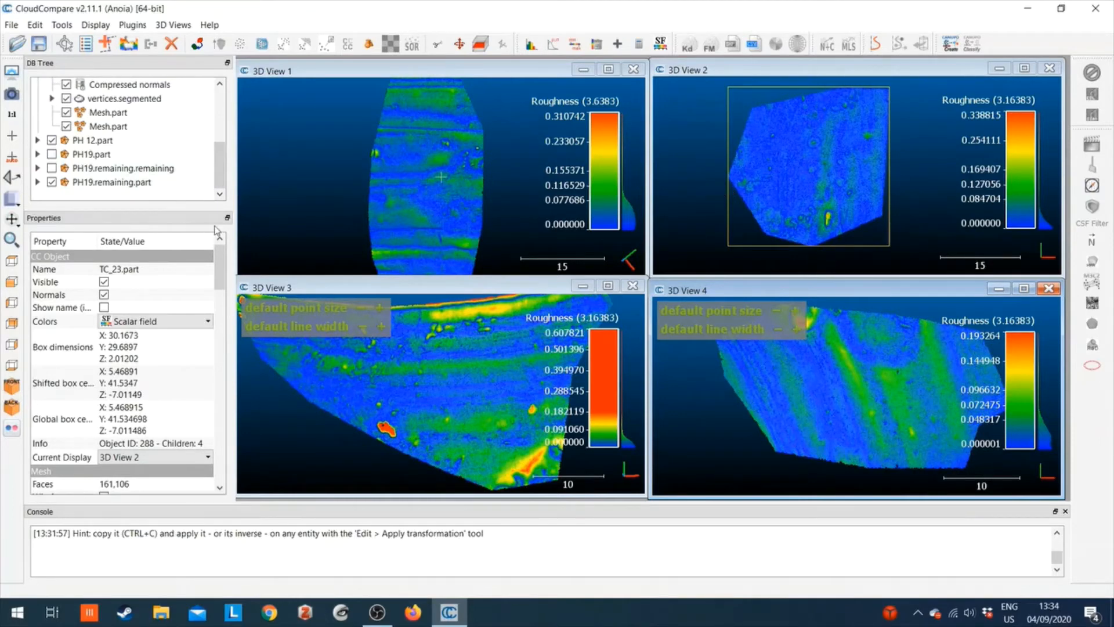
pyautogui.moveTo(220, 246); pyautogui.dragTo(193, 430)
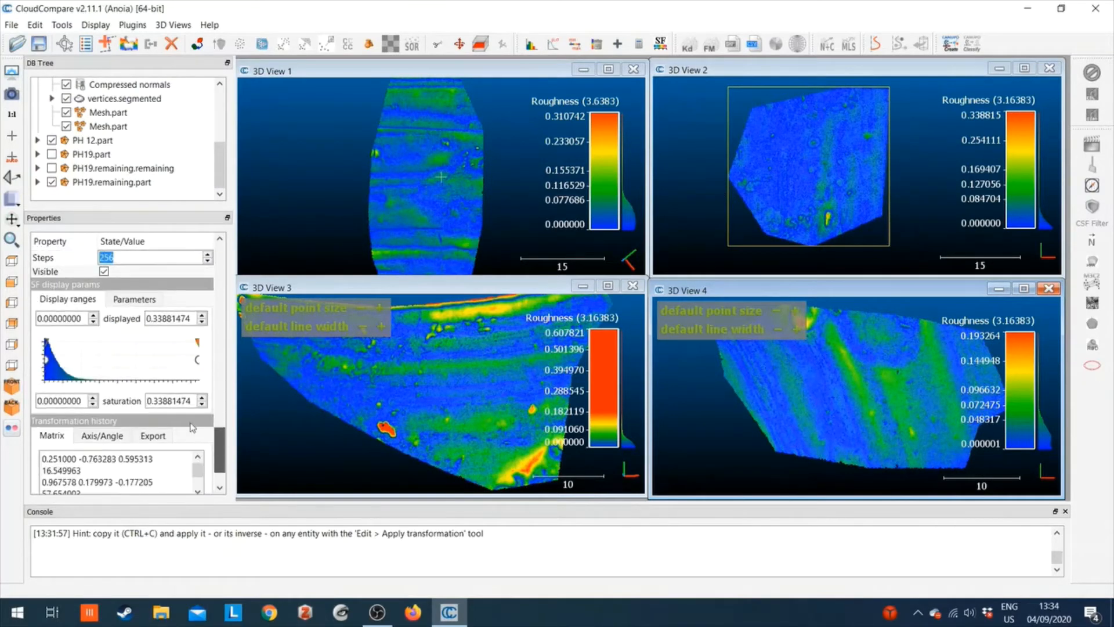
pyautogui.moveTo(197, 342); pyautogui.dragTo(109, 343)
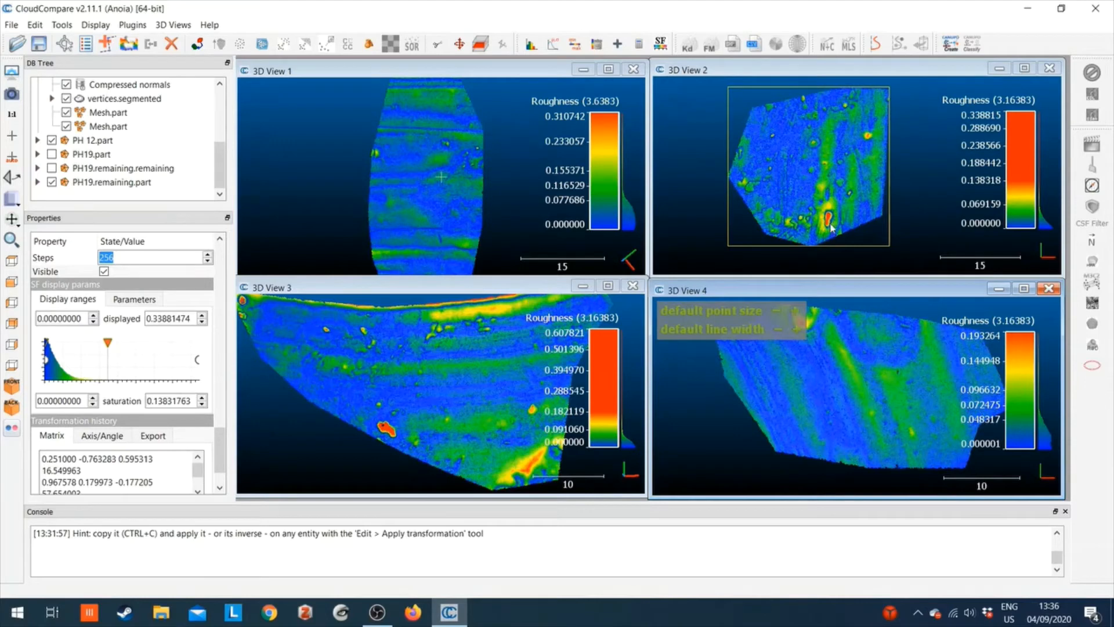
# Step: Examine the roughness bands and damage spots on PH 12.part in 3D View 3 from several angles
pyautogui.moveTo(805, 145)
pyautogui.moveTo(436, 425); pyautogui.dragTo(438, 355)
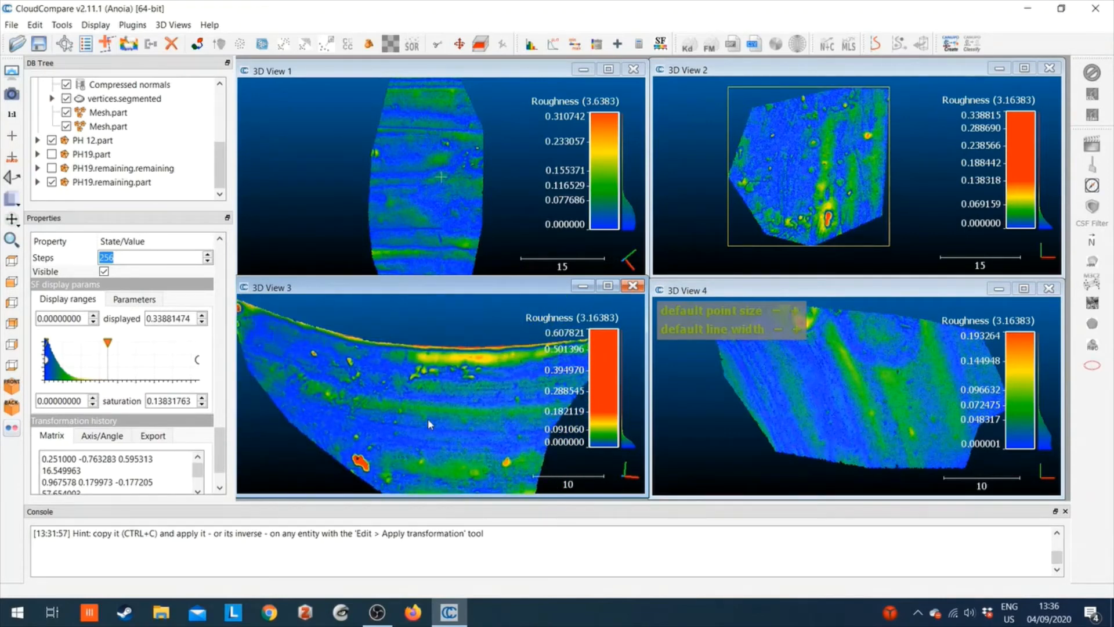
pyautogui.moveTo(424, 399); pyautogui.dragTo(431, 389, button='right')
pyautogui.moveTo(431, 389); pyautogui.dragTo(464, 413)
pyautogui.moveTo(459, 396); pyautogui.dragTo(443, 419, button='right')
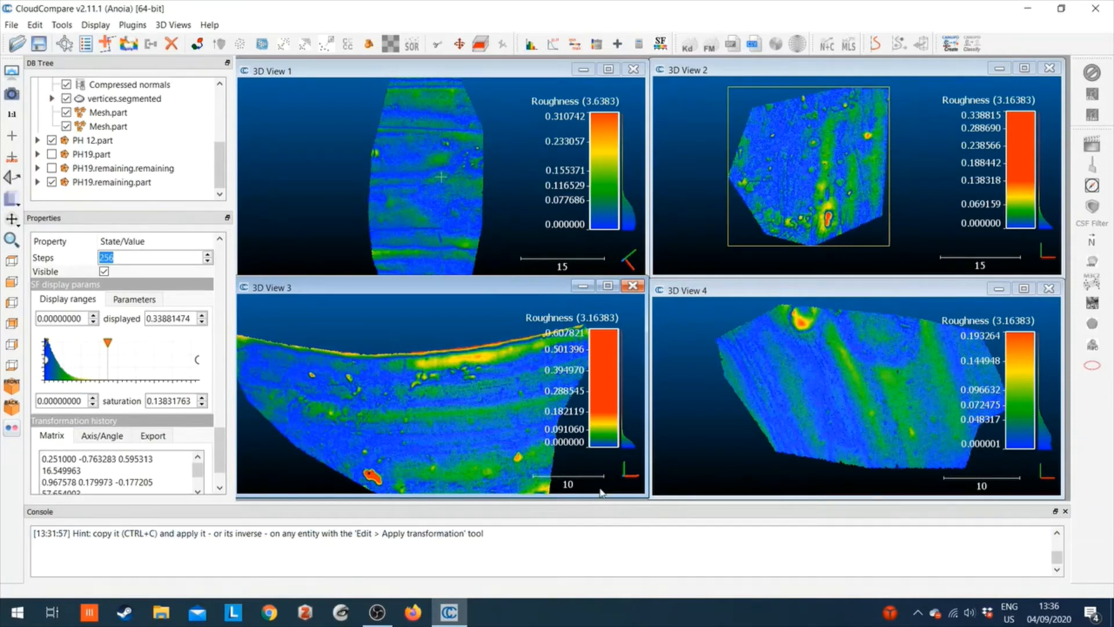
# Step: View the roughness histogram of PH19.remaining.part and close it
pyautogui.moveTo(718, 319)
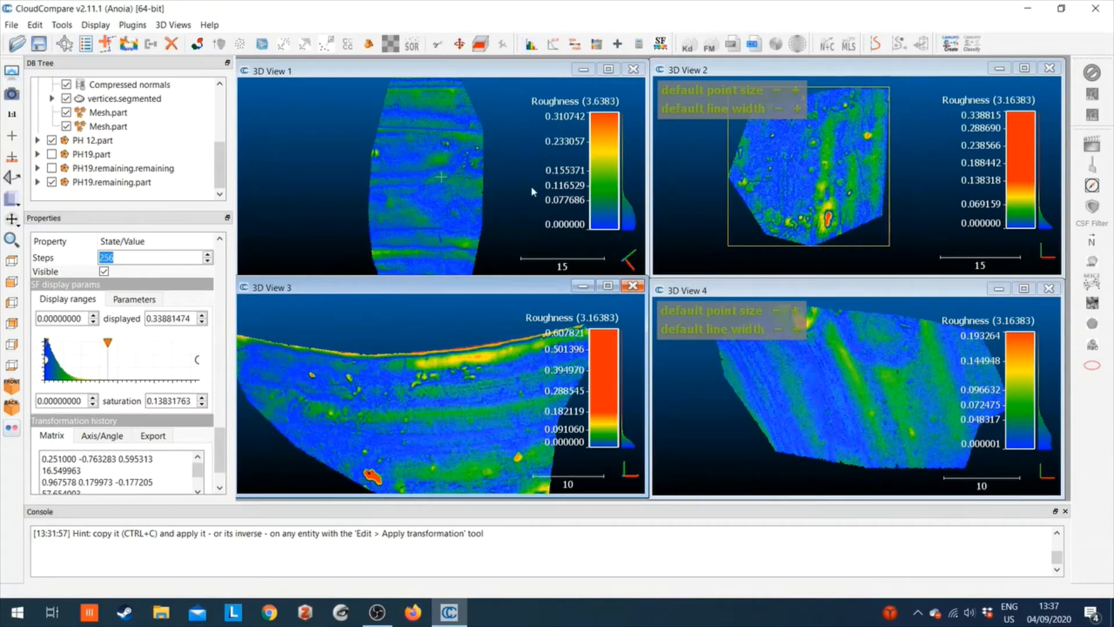
pyautogui.click(532, 45)
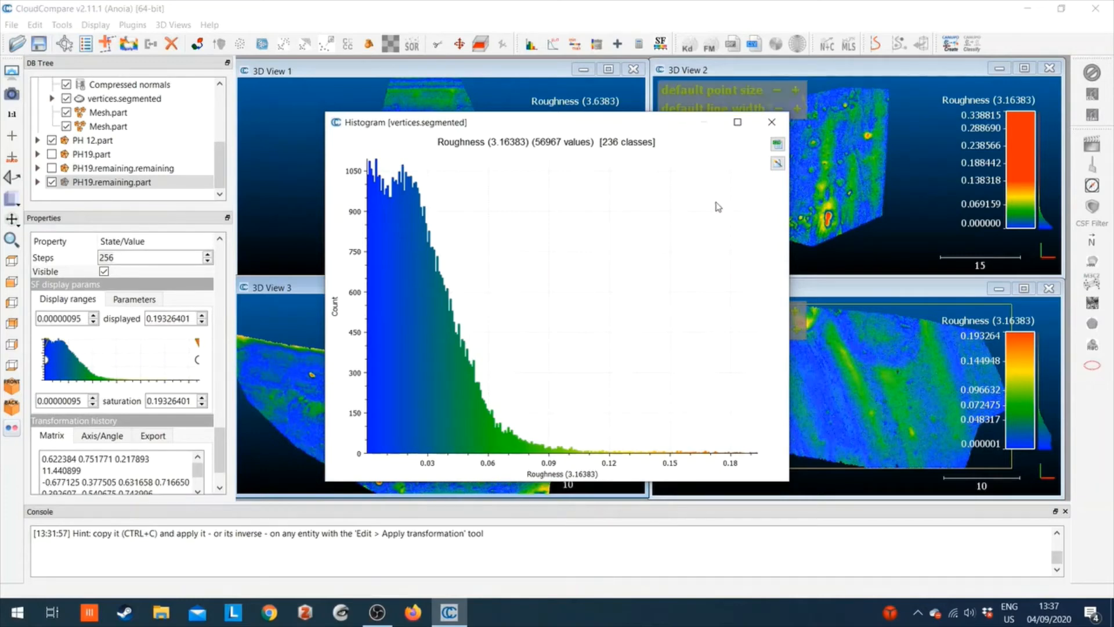
pyautogui.click(772, 121)
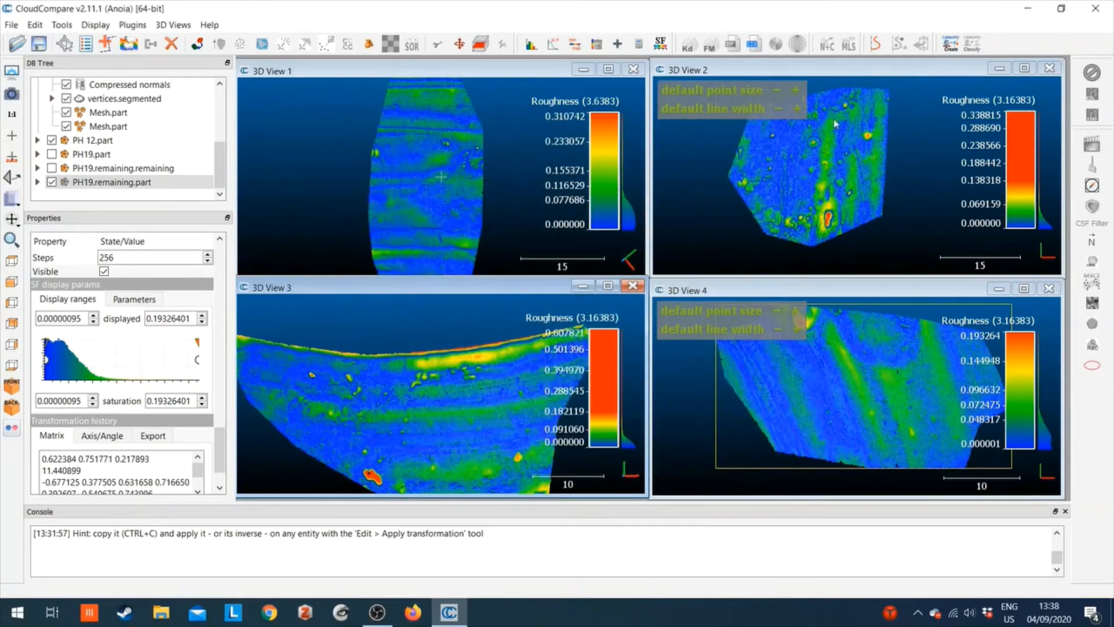
# Step: Maximize 3D View 2 and set TC_23.part's upper roughness saturation limit to 0.33881474
pyautogui.click(1024, 68)
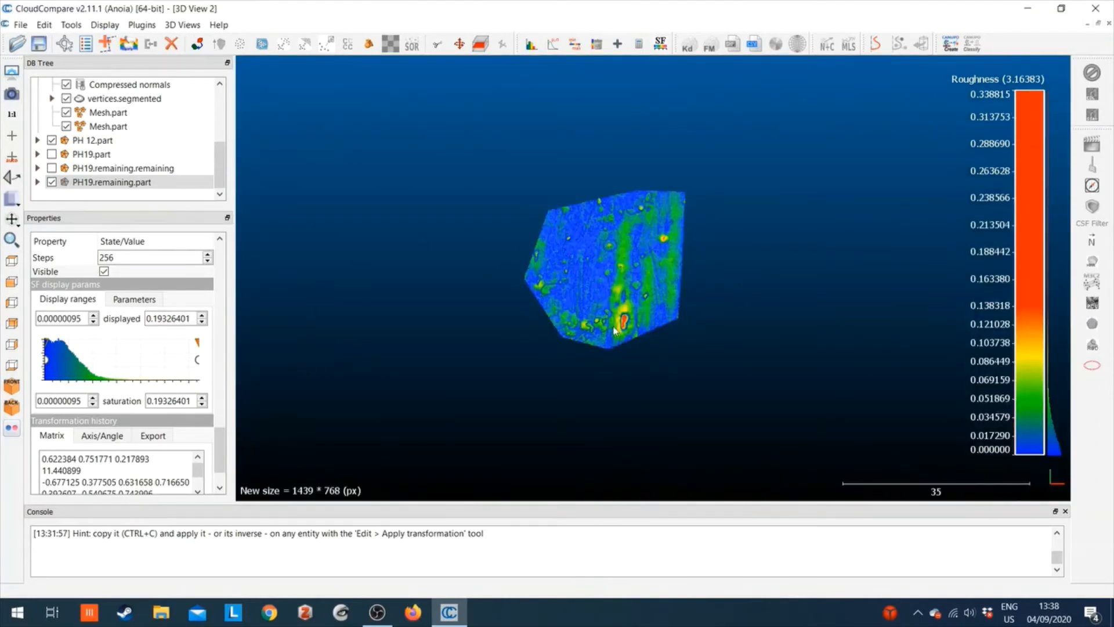
pyautogui.scroll(5, 615, 330)
pyautogui.click(491, 389)
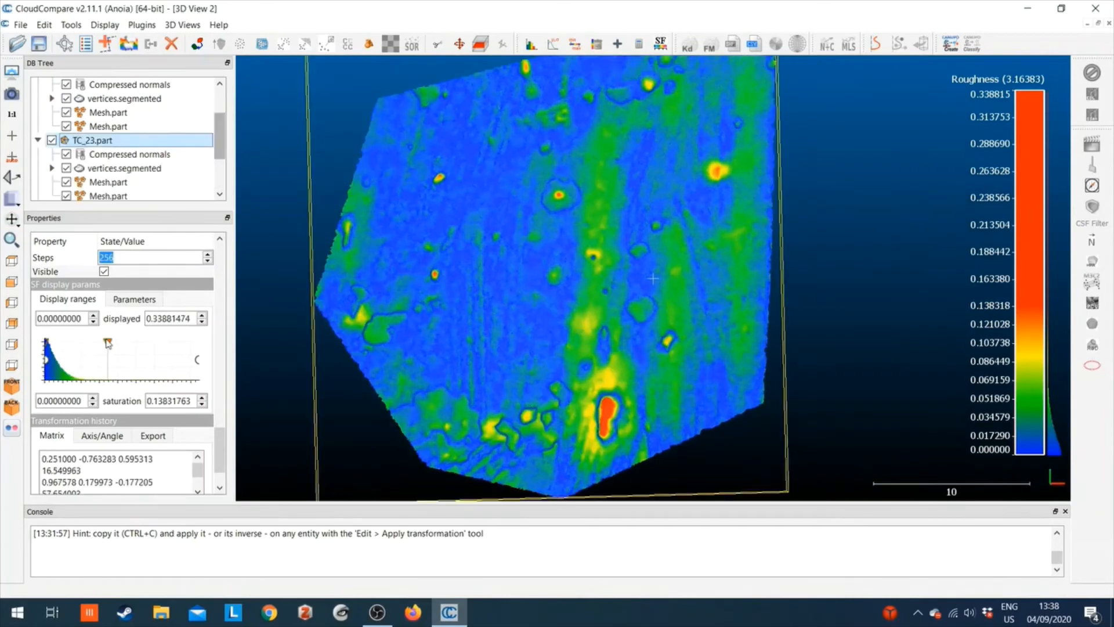
pyautogui.moveTo(109, 343); pyautogui.dragTo(297, 355)
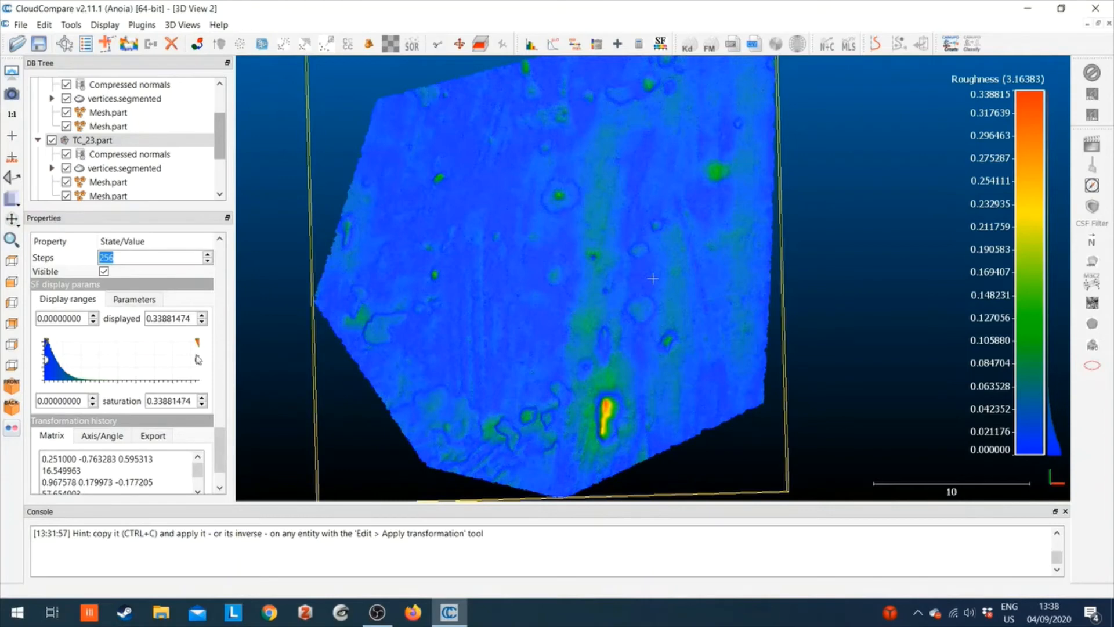
# Step: Lower the upper limit of TC_23.part's displayed roughness range to 0.09517268 to grey out the roughest spots
pyautogui.moveTo(197, 363)
pyautogui.mouseDown()
pyautogui.moveTo(110, 360)
pyautogui.moveTo(180, 361)
pyautogui.moveTo(169, 363)
pyautogui.mouseUp()
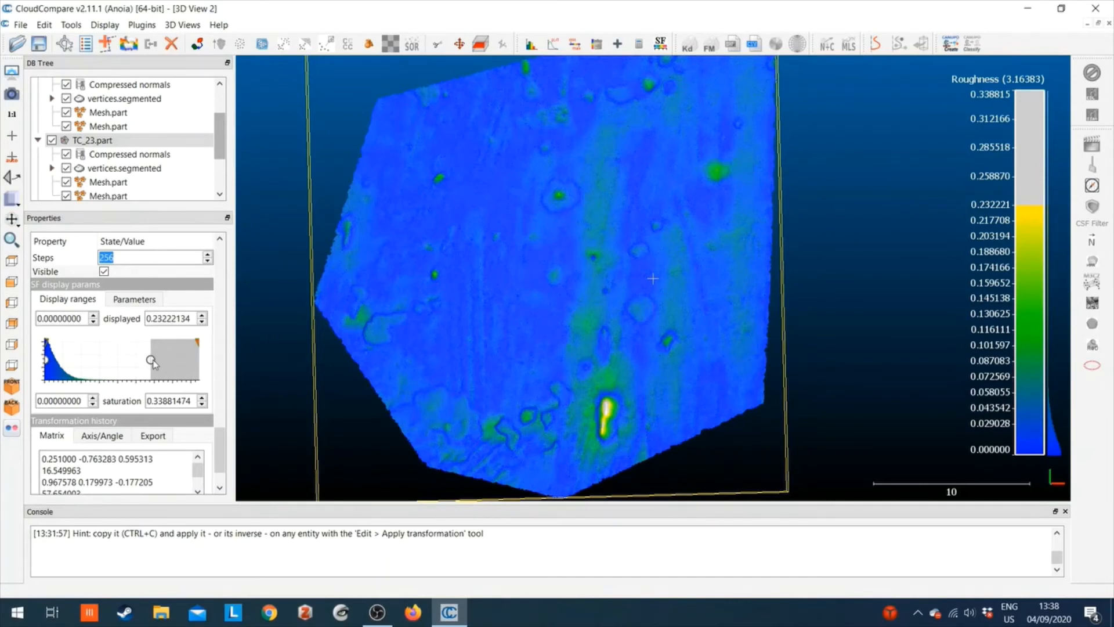
pyautogui.moveTo(152, 362); pyautogui.dragTo(124, 363)
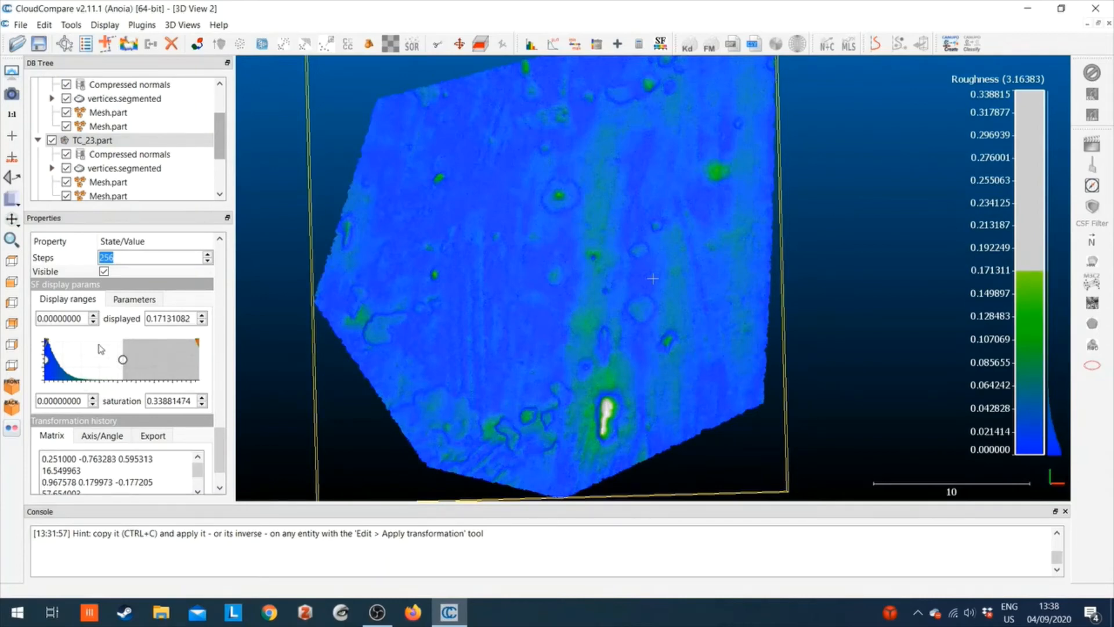
pyautogui.moveTo(121, 361); pyautogui.dragTo(90, 369)
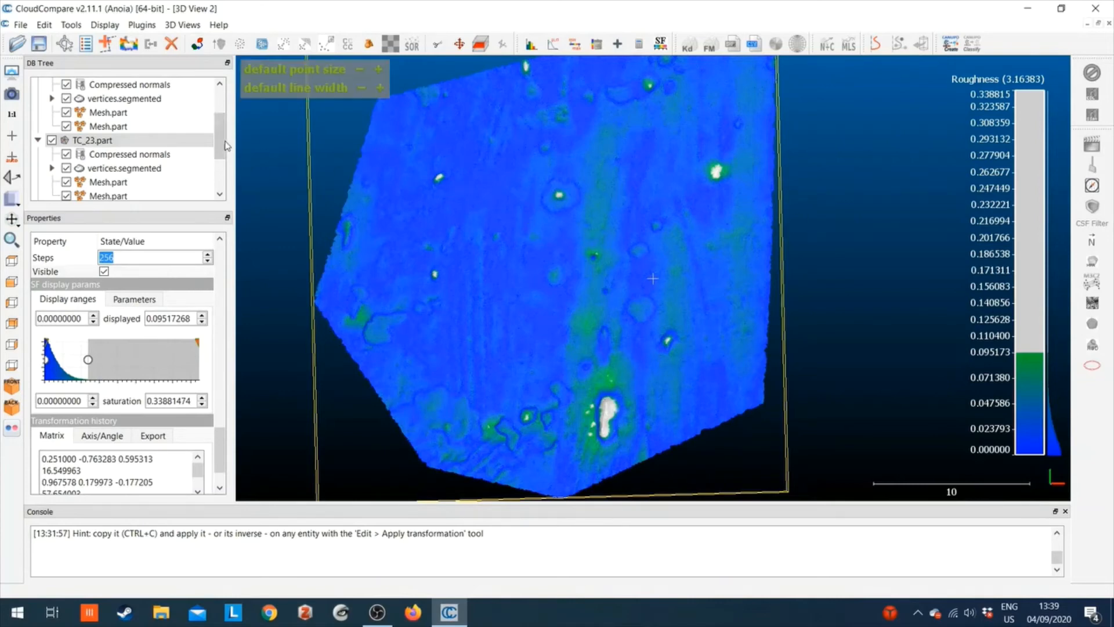
pyautogui.scroll(-2, 128, 139)
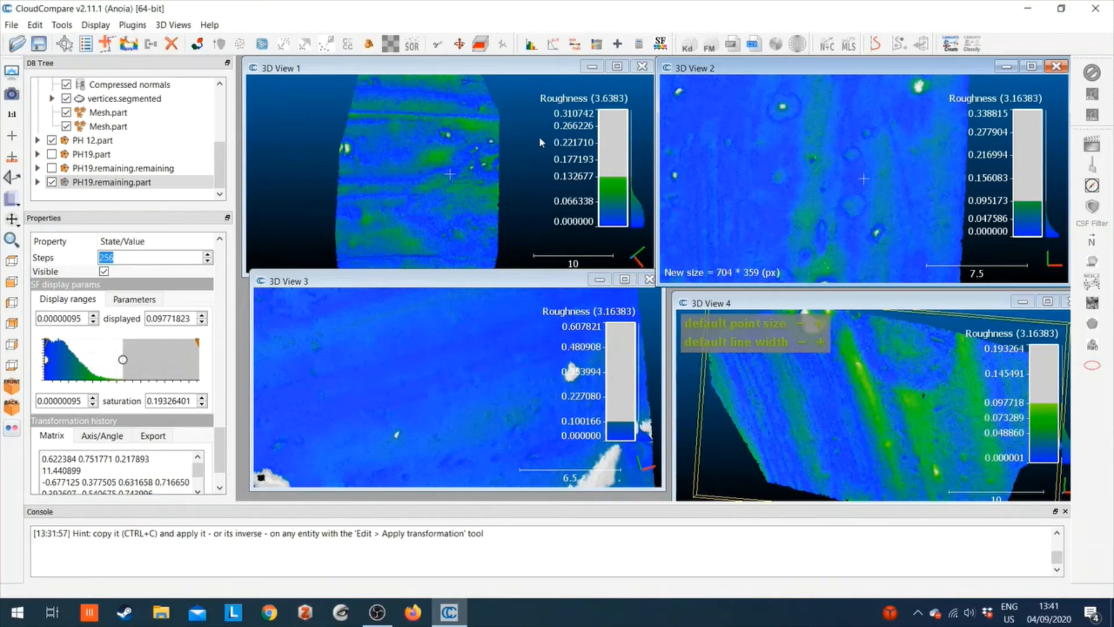
# Step: Align the 3D View 3 and 3D View 4 windows with the other two views in a two-by-two layout
pyautogui.moveTo(405, 279)
pyautogui.mouseDown()
pyautogui.moveTo(393, 291)
pyautogui.moveTo(399, 281)
pyautogui.mouseUp()
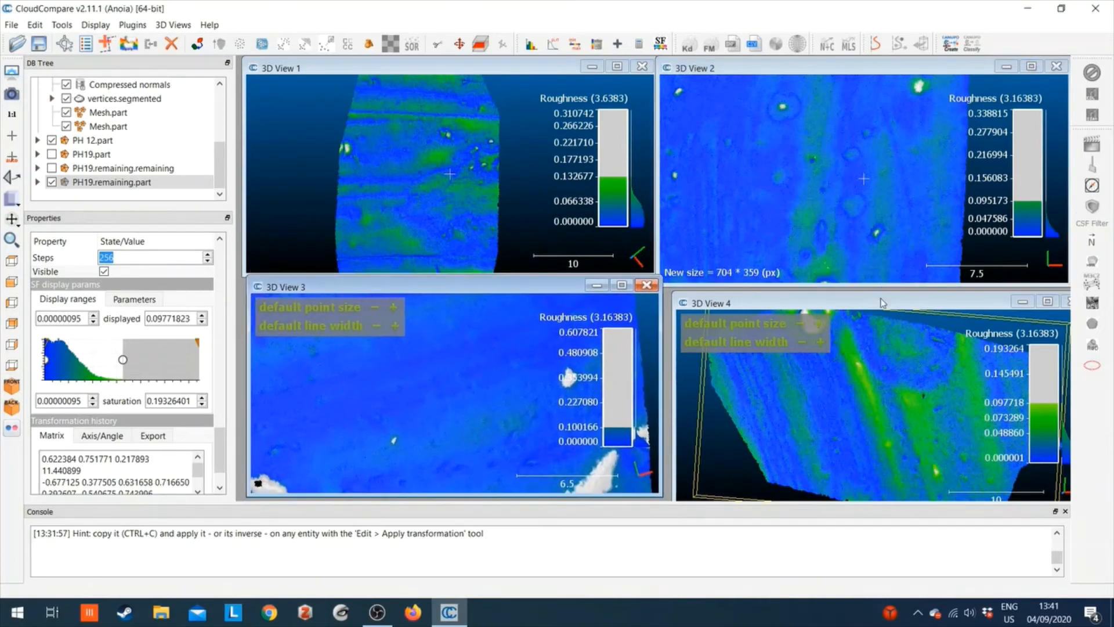
pyautogui.moveTo(880, 299); pyautogui.dragTo(860, 289)
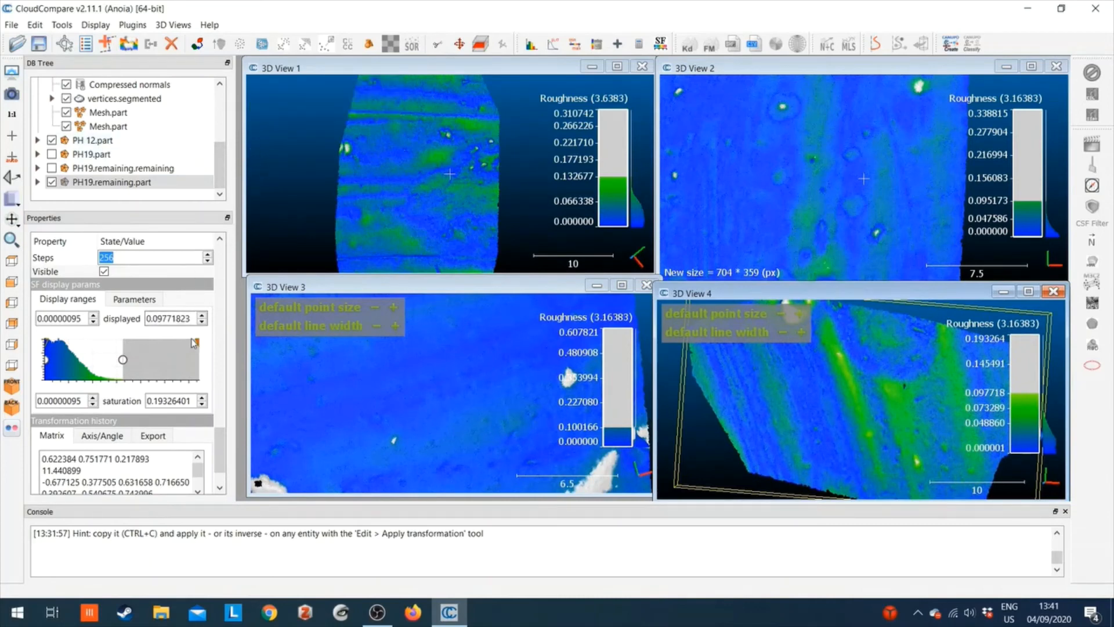
# Step: Set the upper roughness saturation limits of PH19.remaining.part to 0.10061355 and PH 12.part to 0.21171341
pyautogui.moveTo(197, 343); pyautogui.dragTo(126, 343)
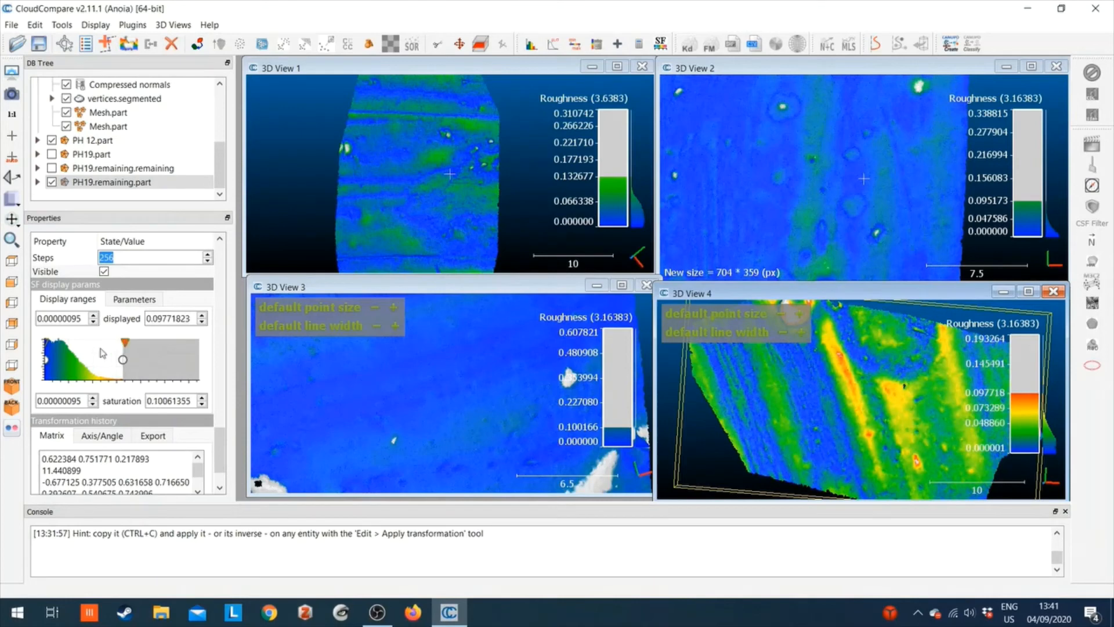
pyautogui.click(111, 143)
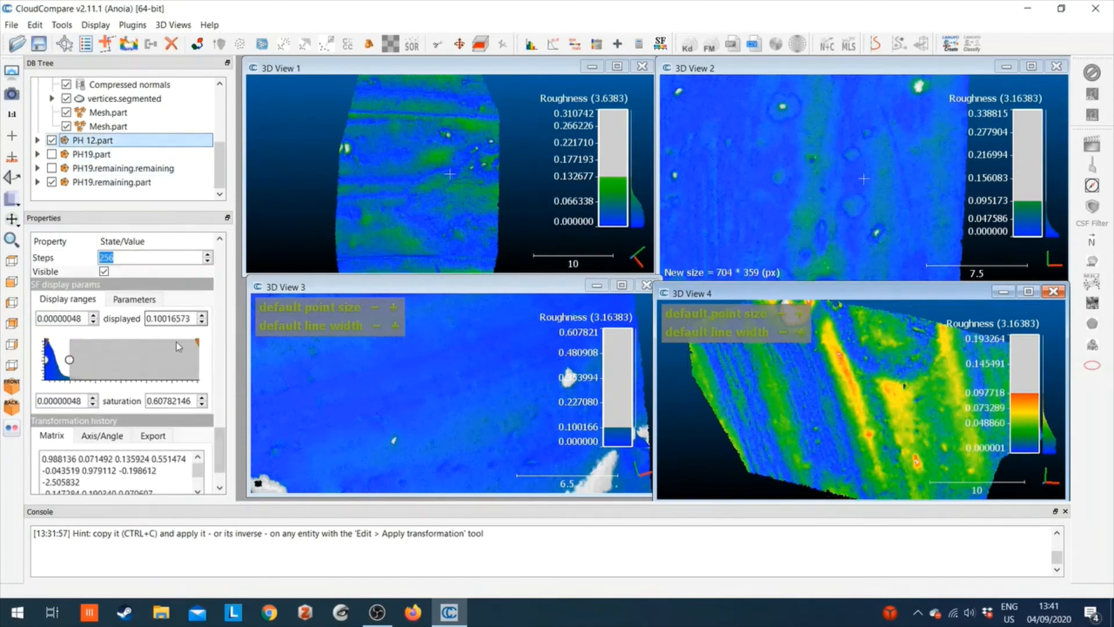
pyautogui.moveTo(197, 342); pyautogui.dragTo(98, 342)
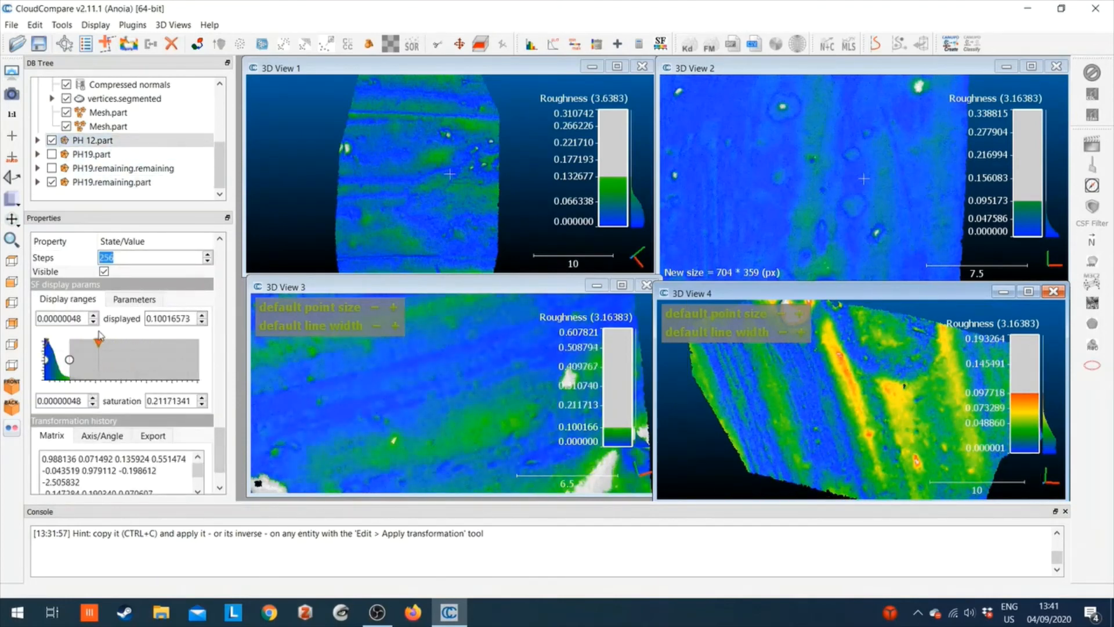
# Step: Set the upper roughness saturation limits of TC_23.part to 0.11547618 and PH 21.part to 0.18737658
pyautogui.scroll(2, 219, 173)
pyautogui.click(93, 140)
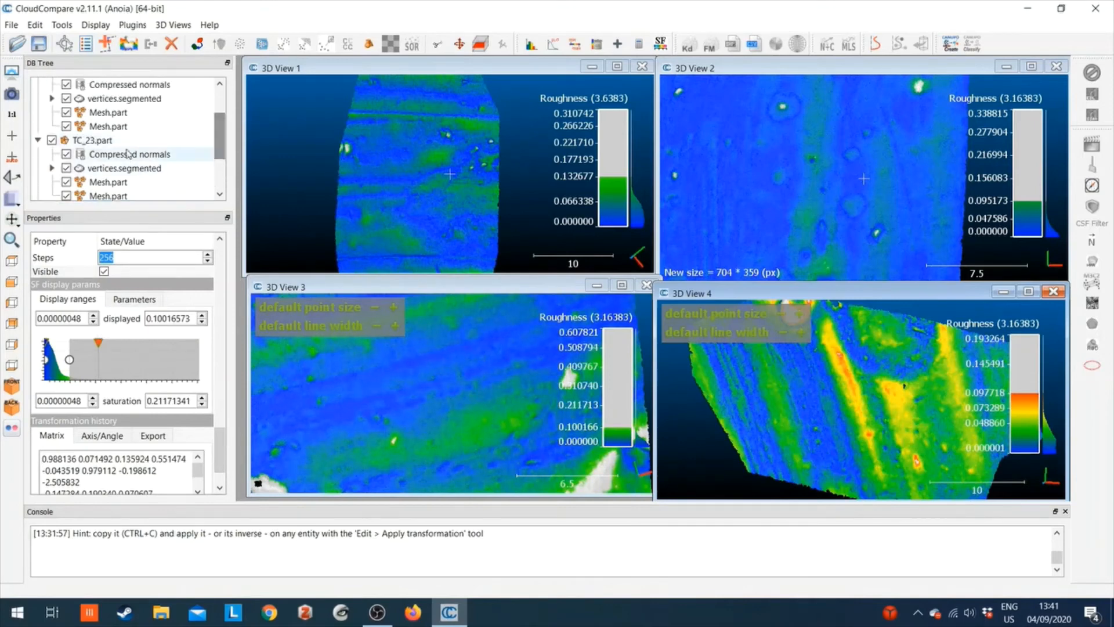
pyautogui.moveTo(197, 342); pyautogui.dragTo(97, 341)
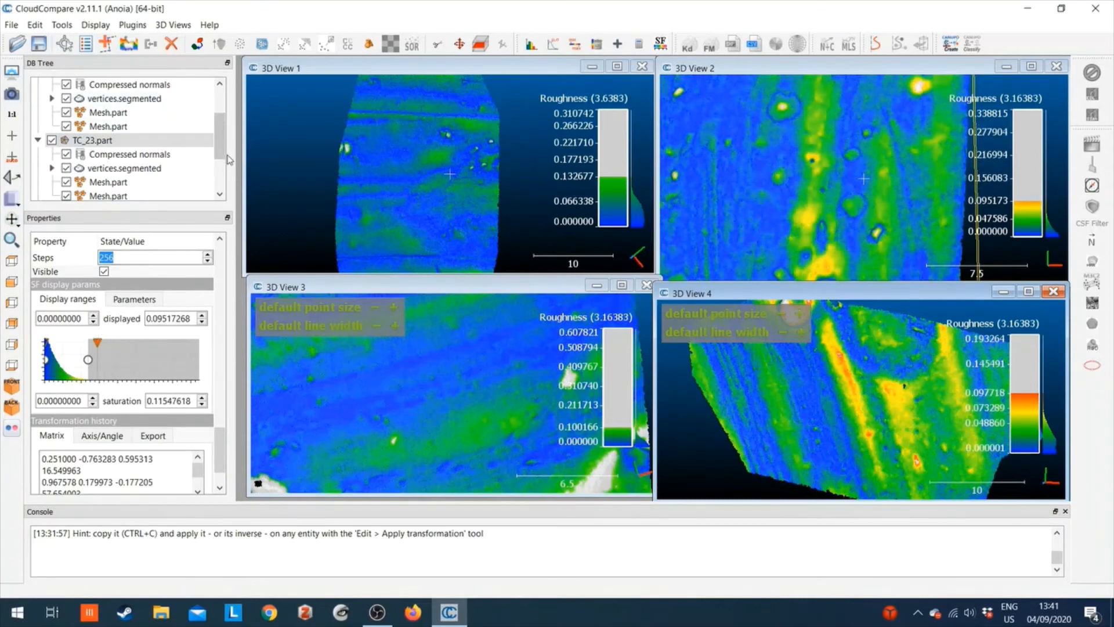
pyautogui.scroll(2, 129, 126)
pyautogui.click(128, 127)
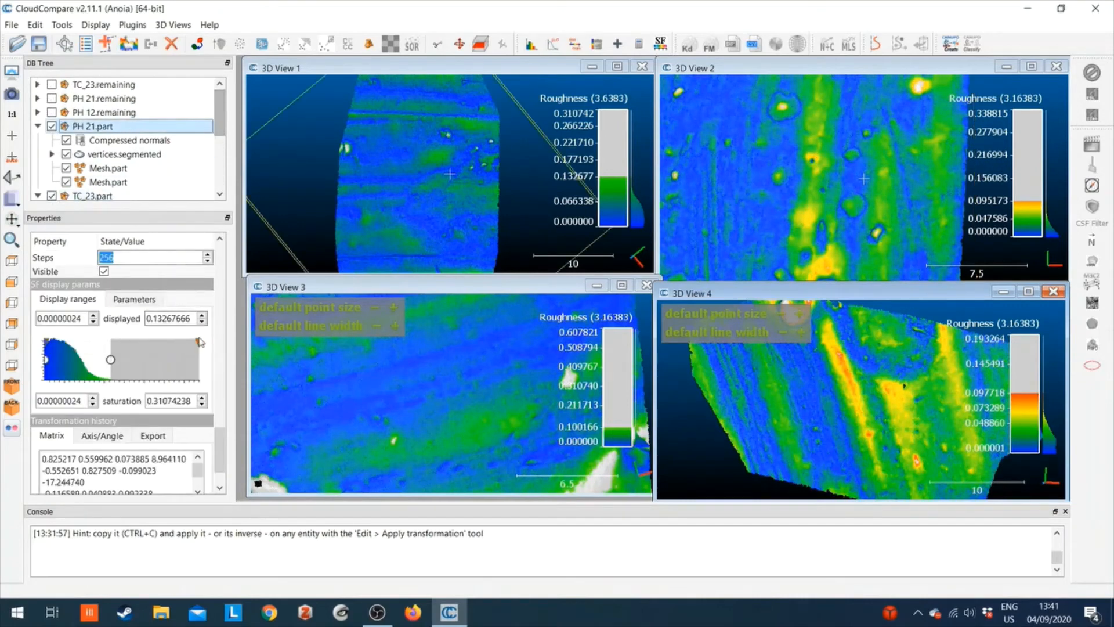
pyautogui.moveTo(201, 342); pyautogui.dragTo(141, 345)
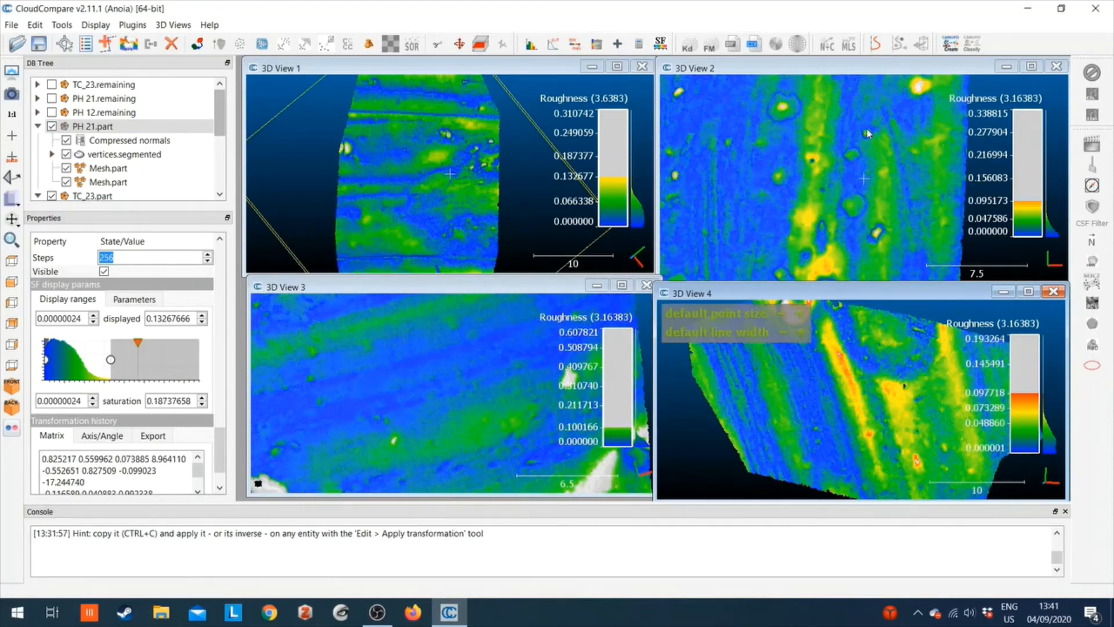
# Step: Compare the roughness patterns over the whole patches in the four 3D views, and view PH 21.part's roughness histogram and close it
pyautogui.scroll(-2, 757, 224)
pyautogui.scroll(-1, 868, 477)
pyautogui.scroll(-3, 458, 398)
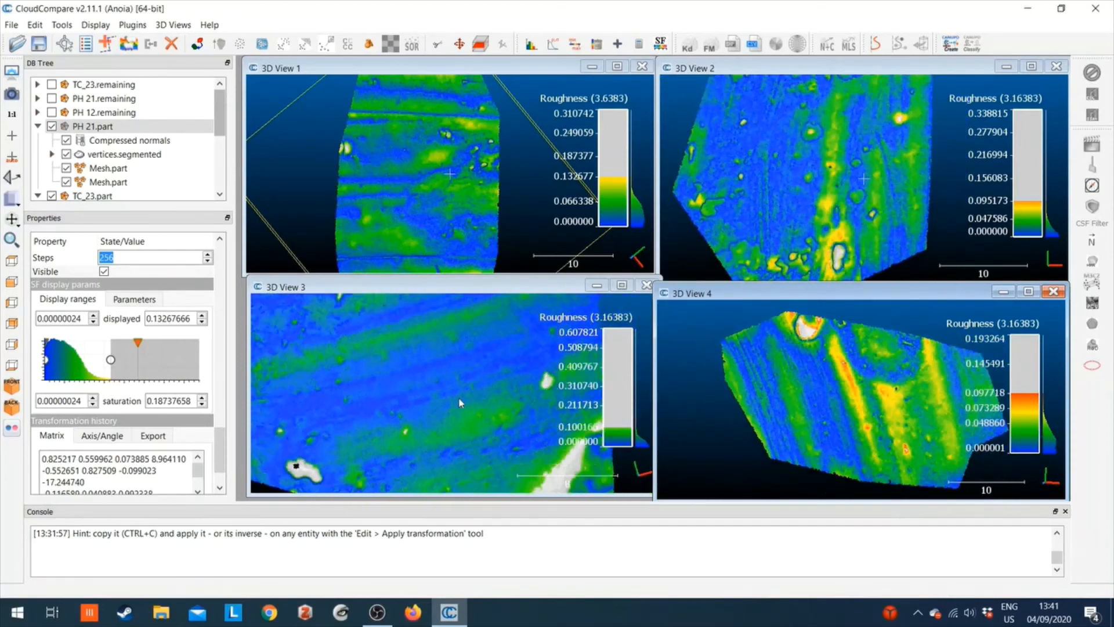
pyautogui.scroll(-2, 469, 167)
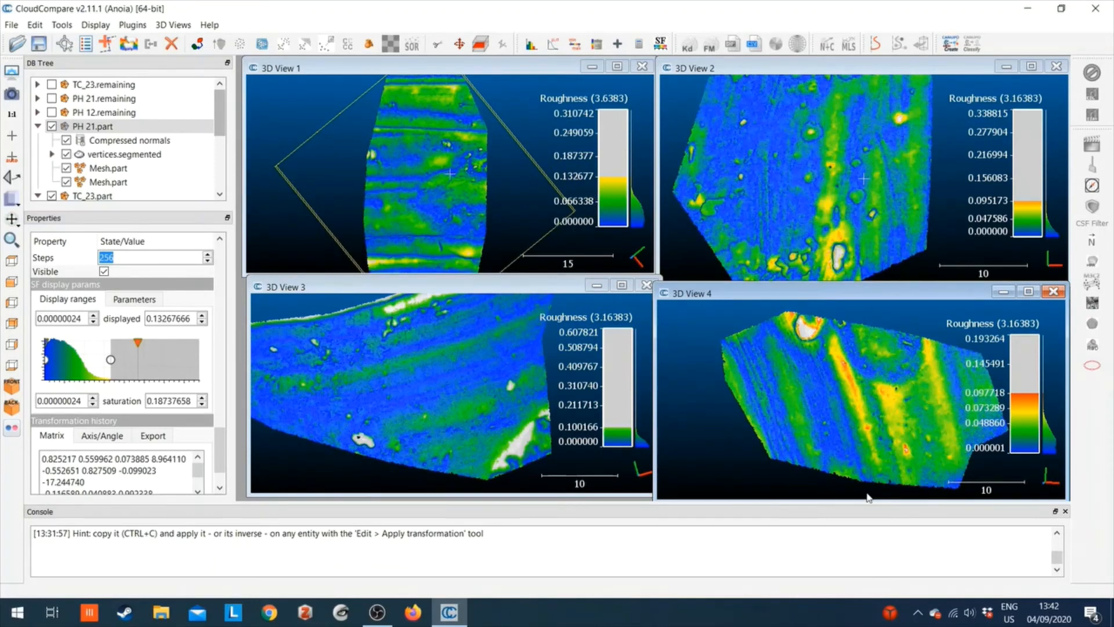
pyautogui.click(222, 113)
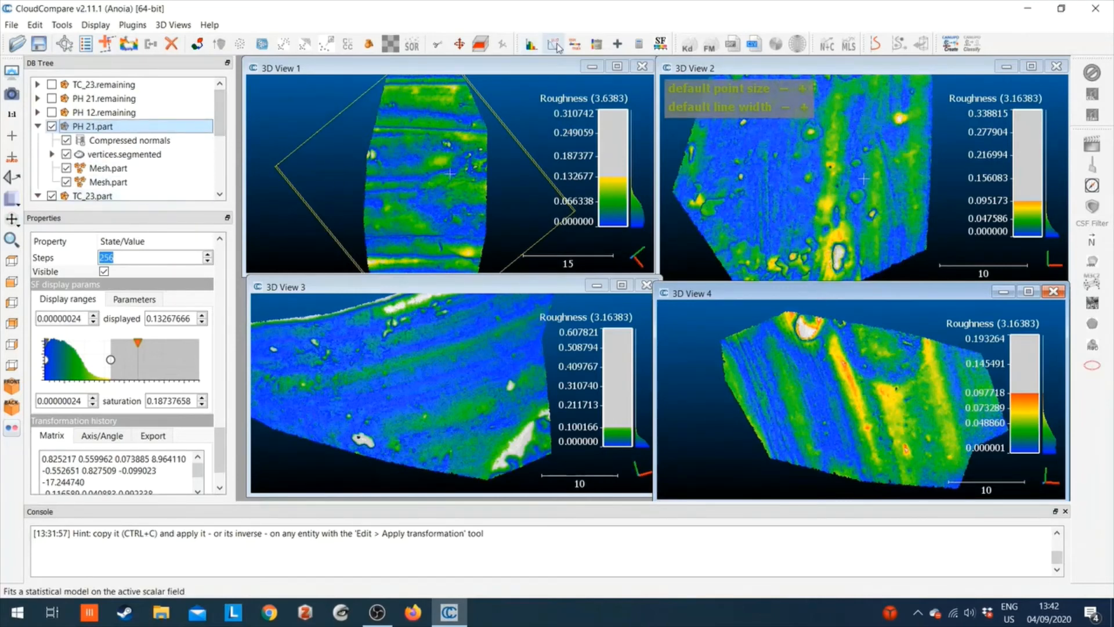
pyautogui.click(531, 45)
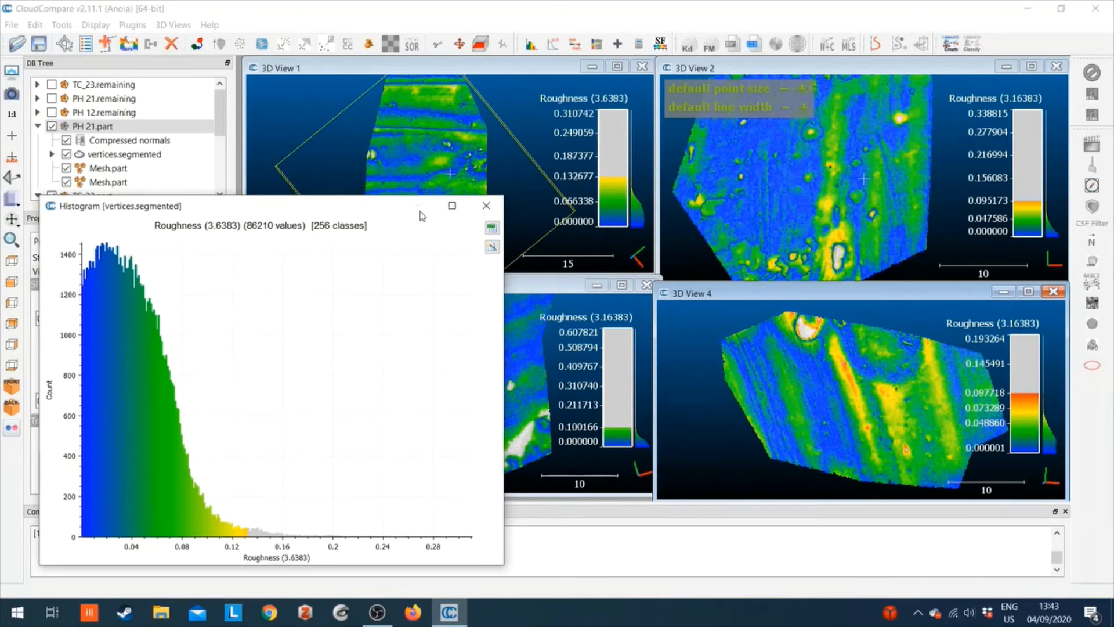
pyautogui.click(487, 206)
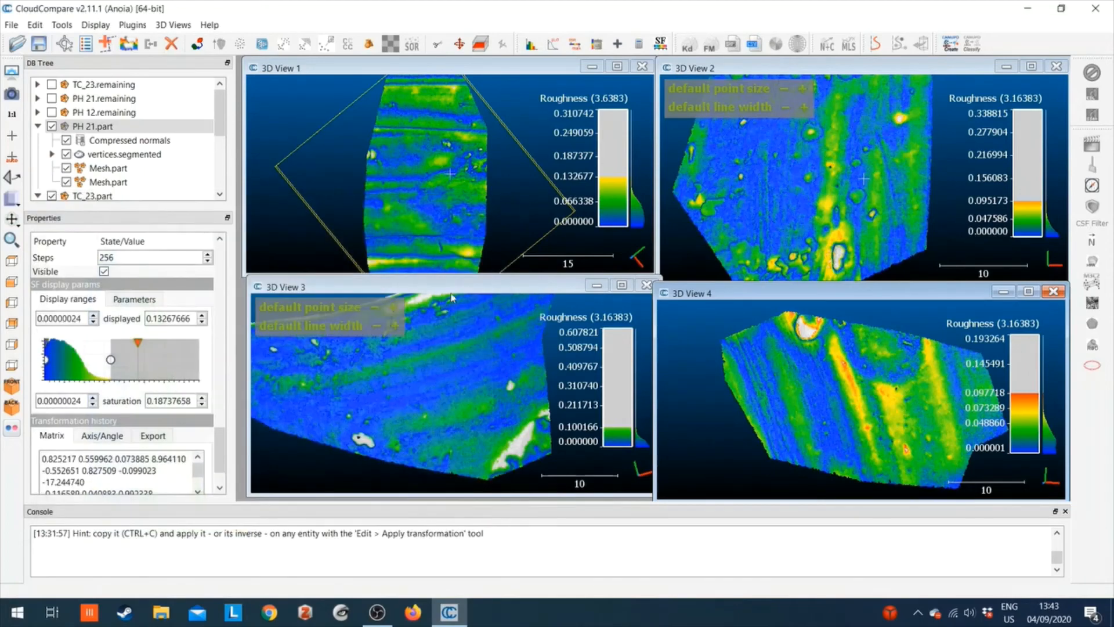
# Step: View the roughness histogram of PH 12.part beside the 3D views and close it
pyautogui.click(456, 293)
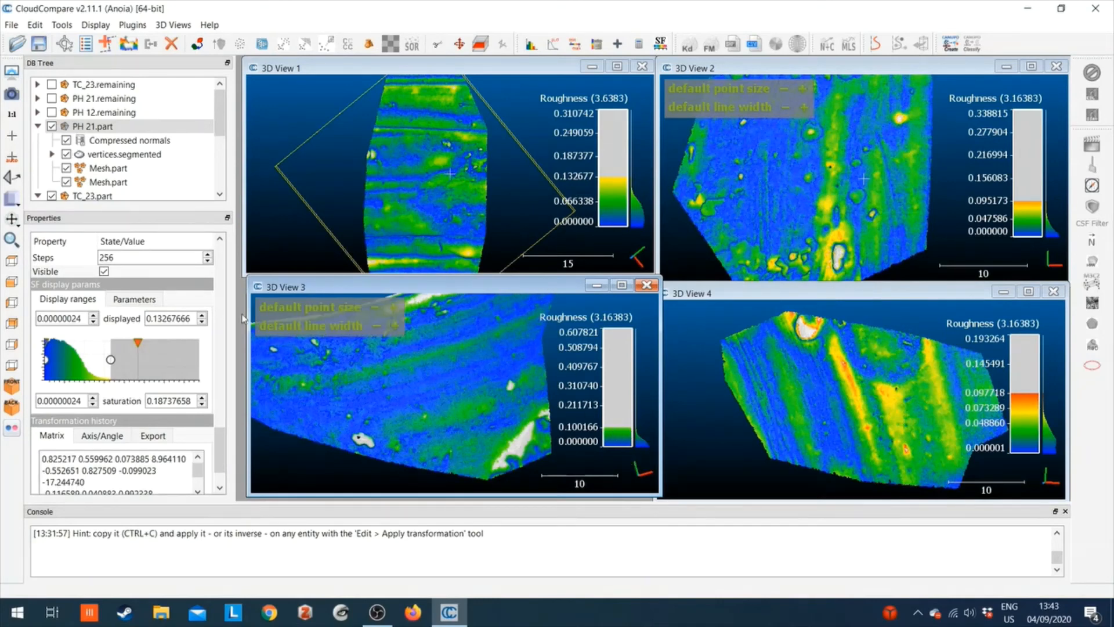
pyautogui.scroll(-3, 121, 167)
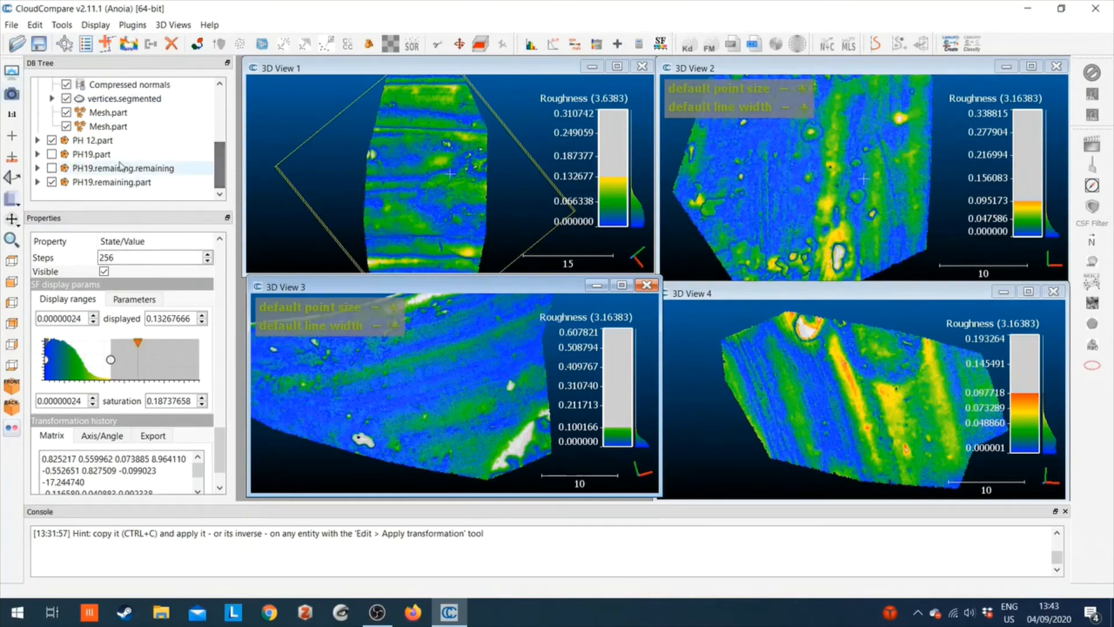
pyautogui.click(116, 141)
pyautogui.click(531, 44)
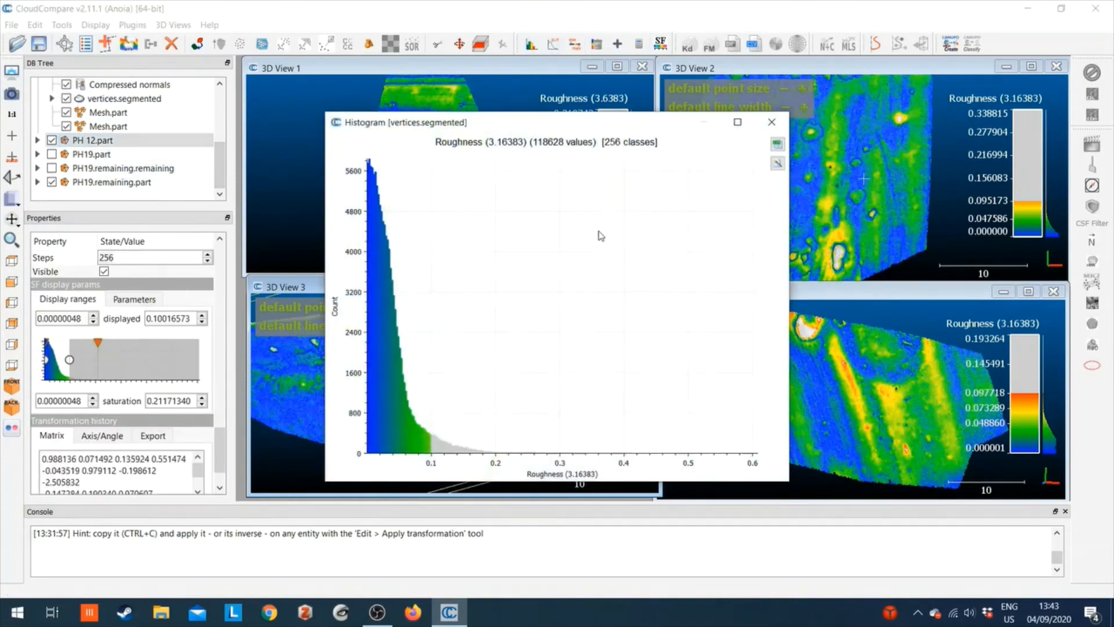
pyautogui.moveTo(545, 132); pyautogui.dragTo(337, 97)
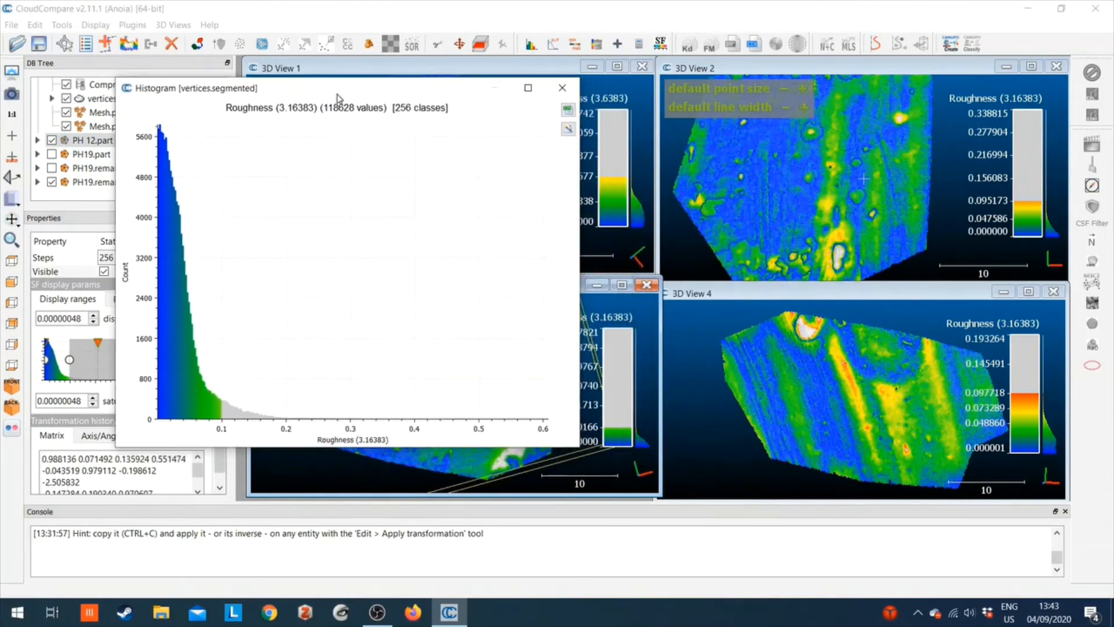
pyautogui.click(562, 88)
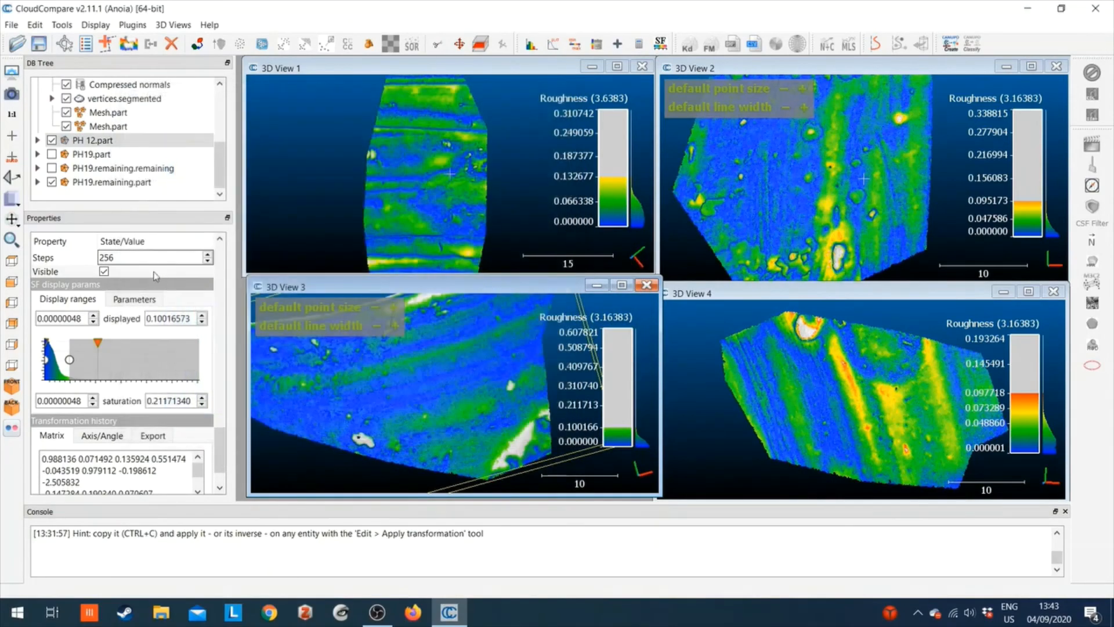
# Step: View the recoloured roughness histogram of PH19.remaining.part and close it
pyautogui.click(111, 181)
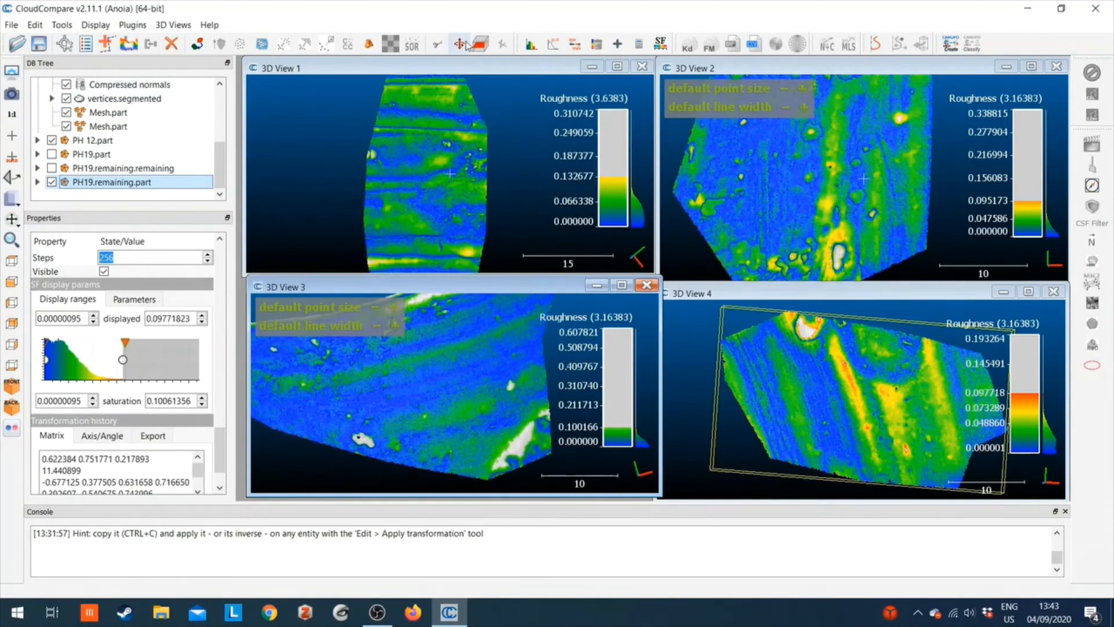
pyautogui.click(531, 44)
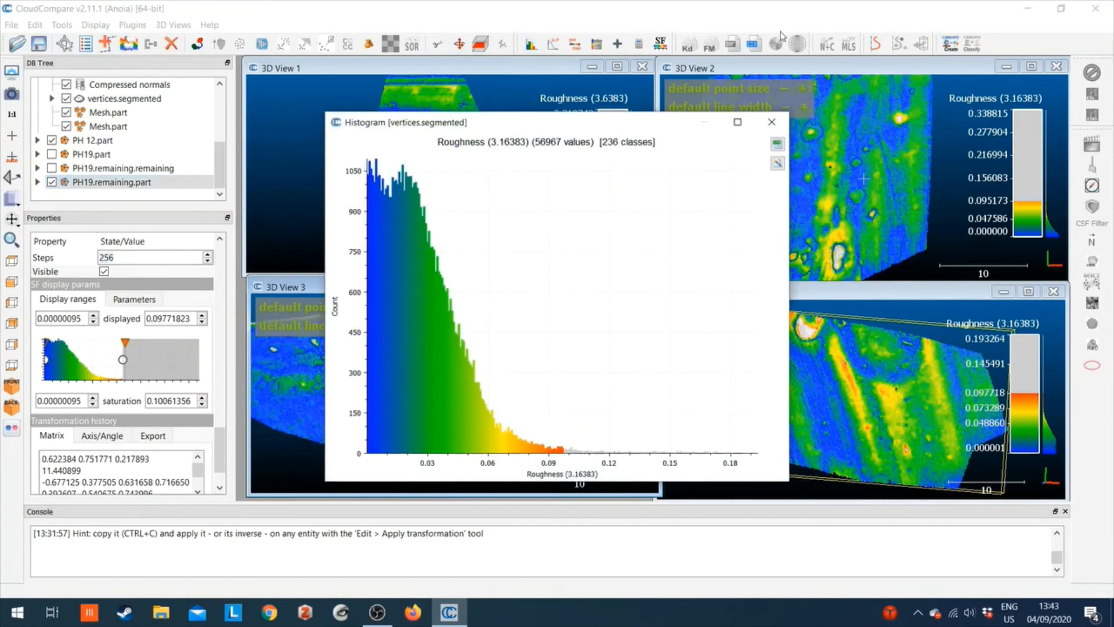
pyautogui.click(772, 122)
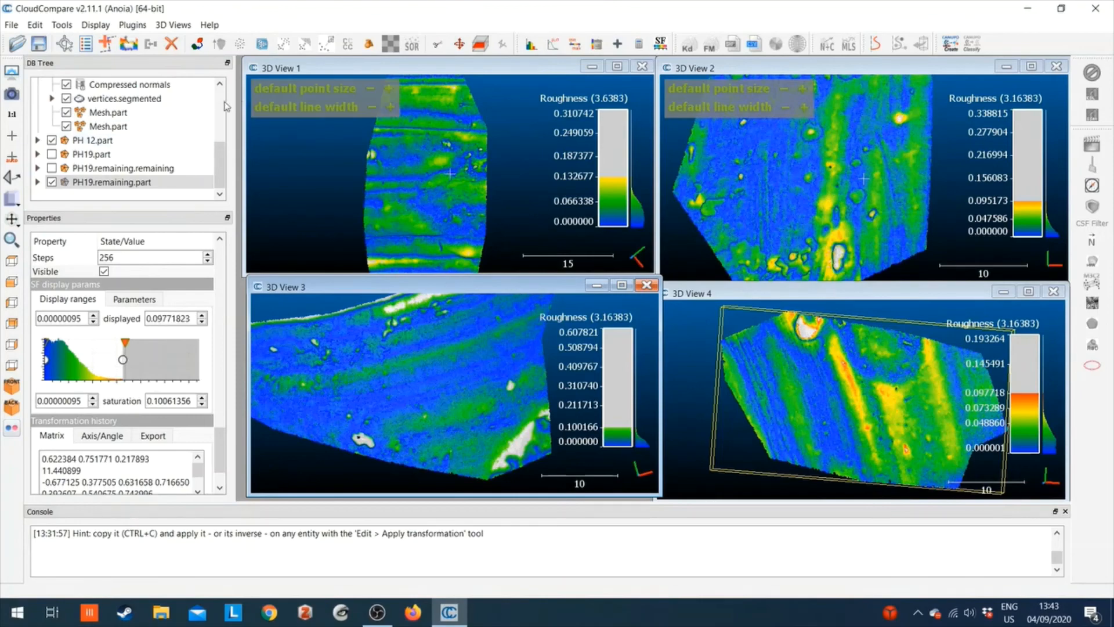
# Step: View the roughness histogram of TC_23.part and close it
pyautogui.scroll(1, 225, 116)
pyautogui.click(93, 181)
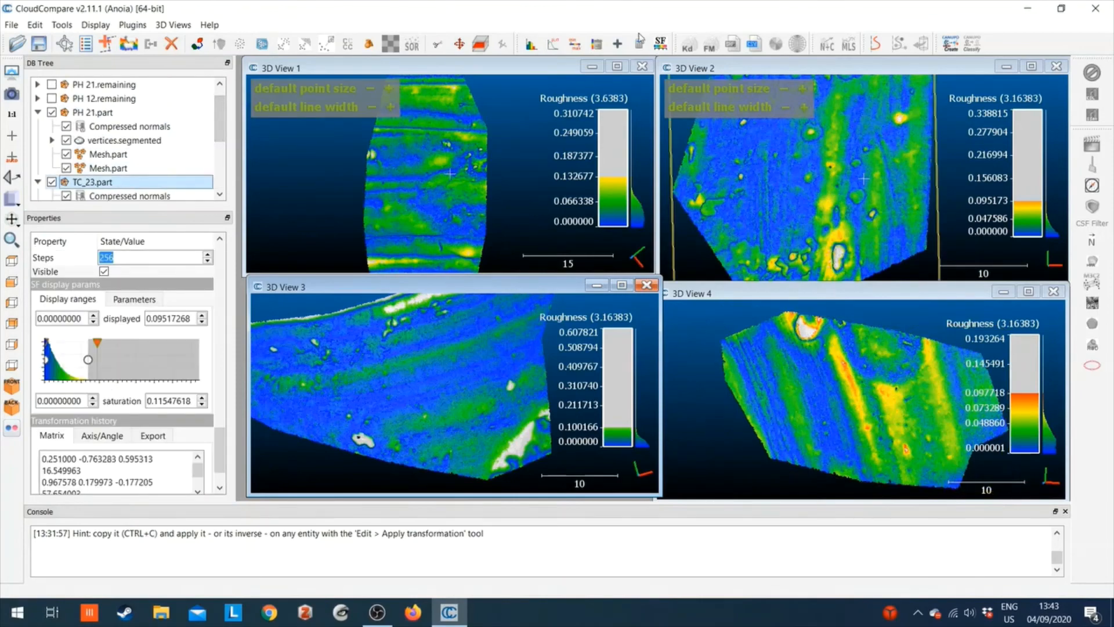
pyautogui.click(531, 44)
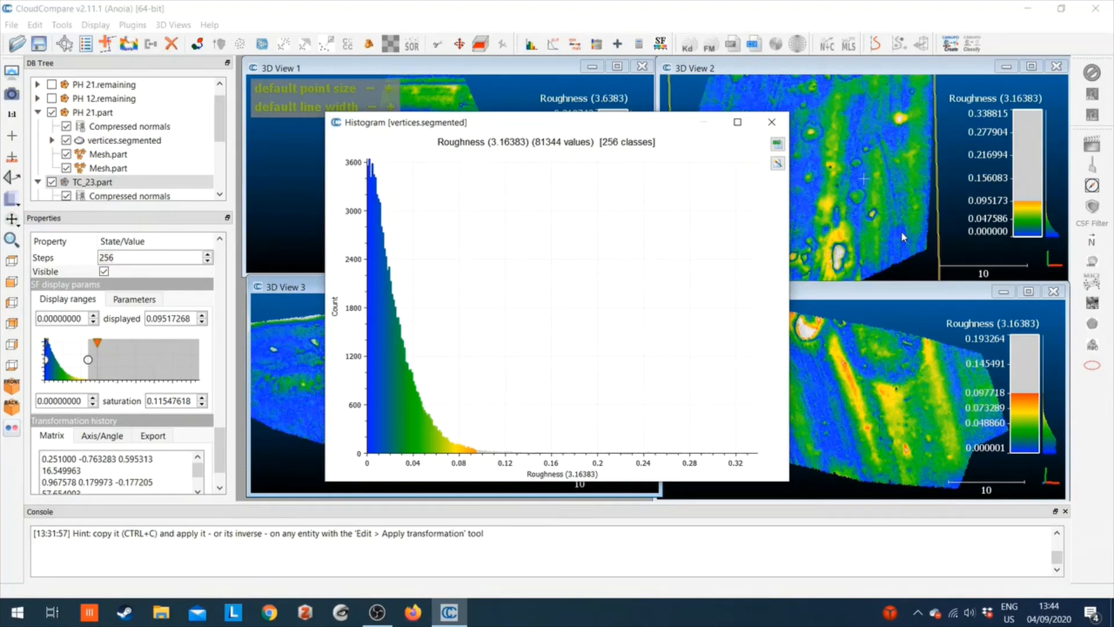
pyautogui.click(771, 122)
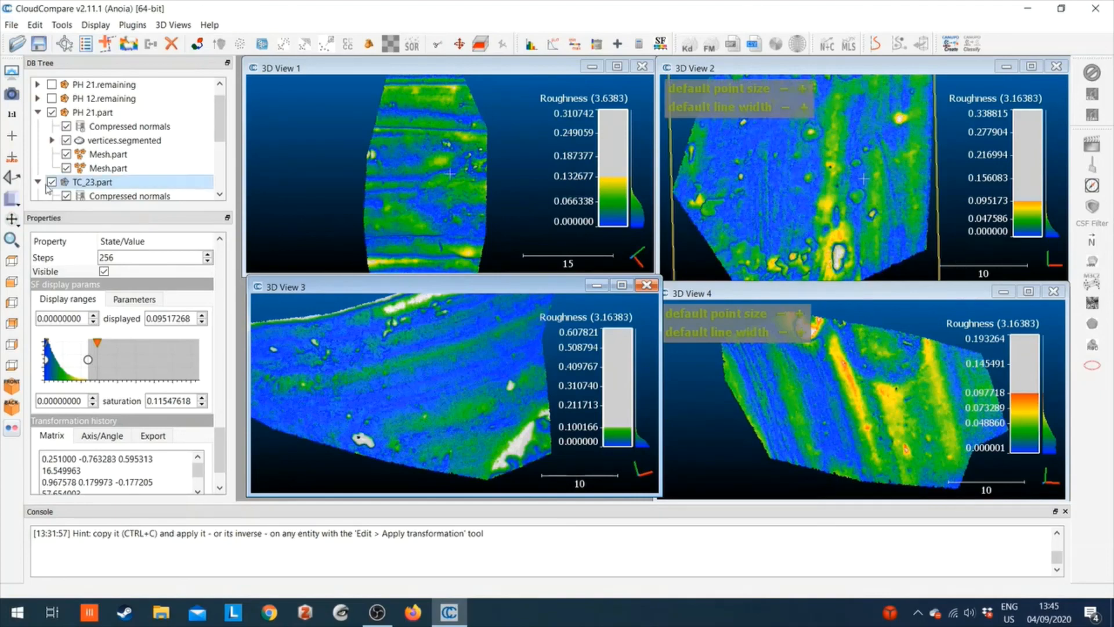
# Step: Review the geometric feature options for PH 21.part's vertices.segmented and close them without computing anything
pyautogui.click(124, 140)
pyautogui.click(61, 24)
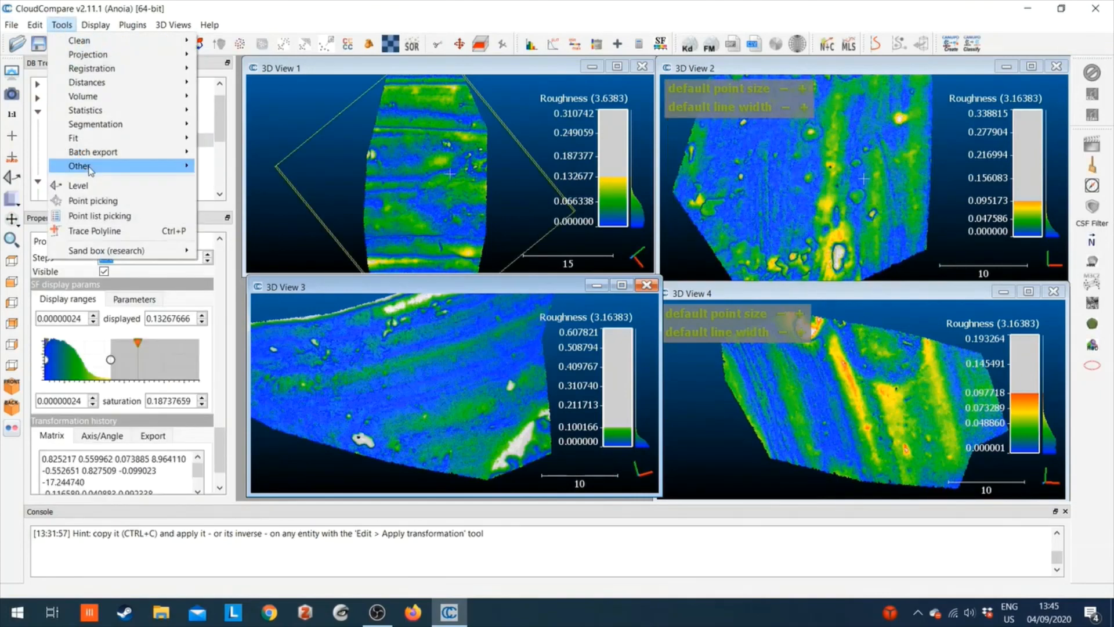
pyautogui.moveTo(87, 167)
pyautogui.click(284, 169)
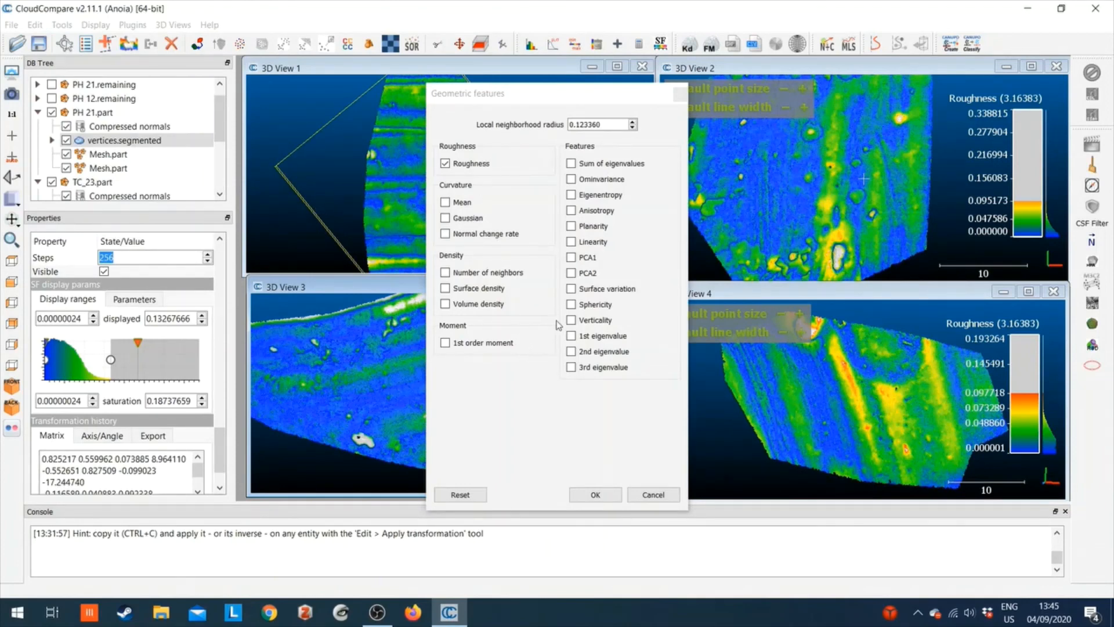
pyautogui.click(680, 95)
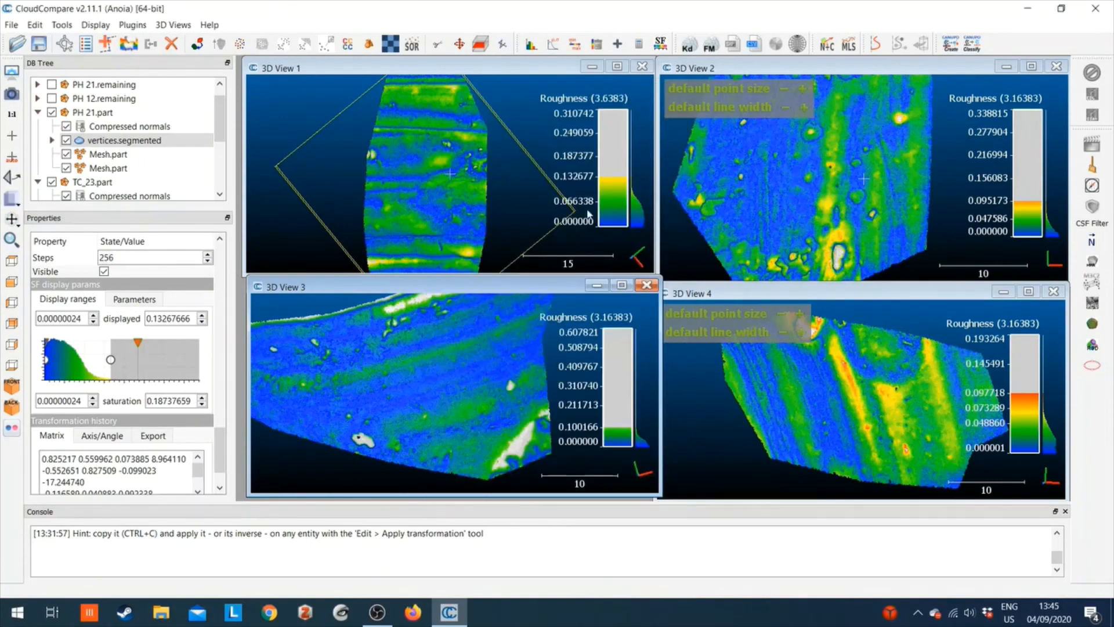